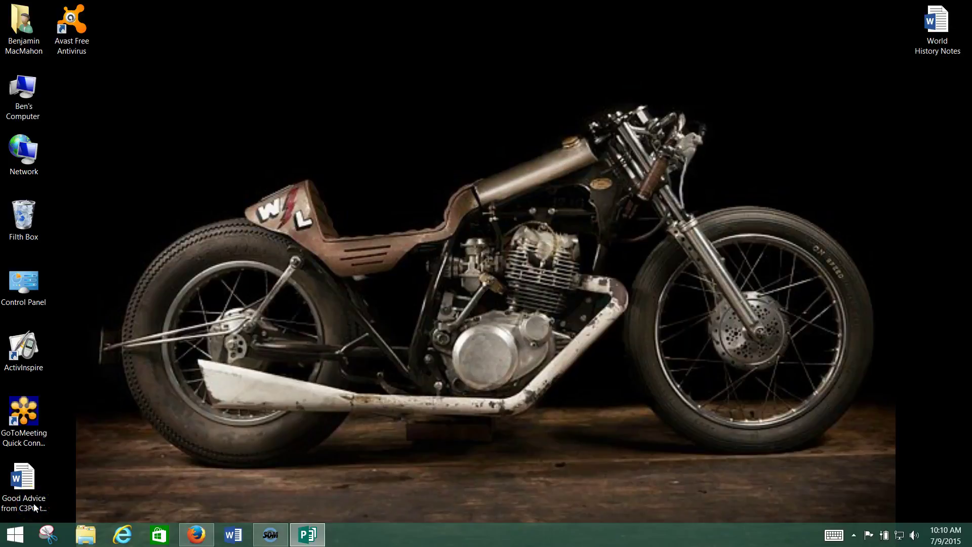
- Open Declaration of Ind. Modified from the Word Projects folder on the FLASH GORDO (D:) drive
{"action": "left_click", "coordinate": [542, 478]}
{"action": "left_click", "coordinate": [600, 478]}
{"action": "left_click", "coordinate": [92, 535]}
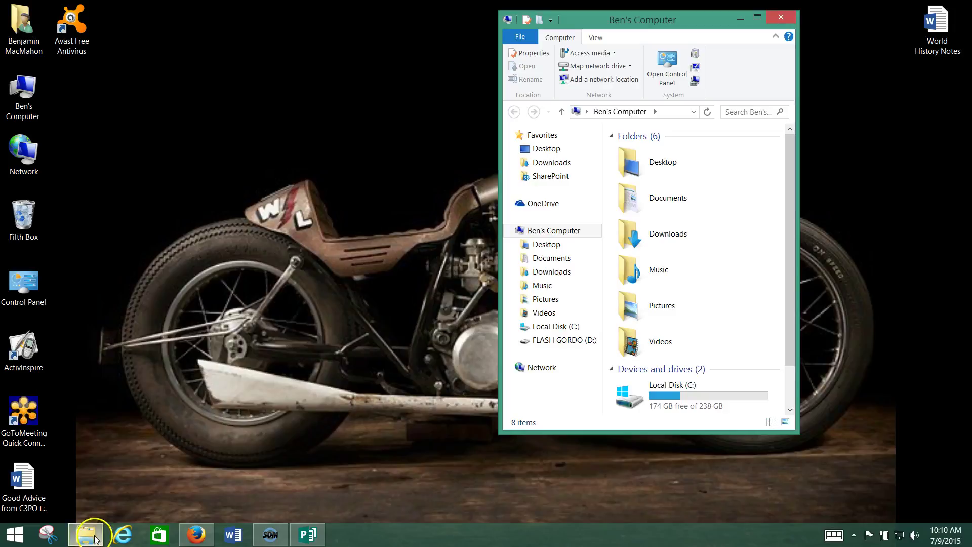
{"action": "left_click", "coordinate": [588, 339]}
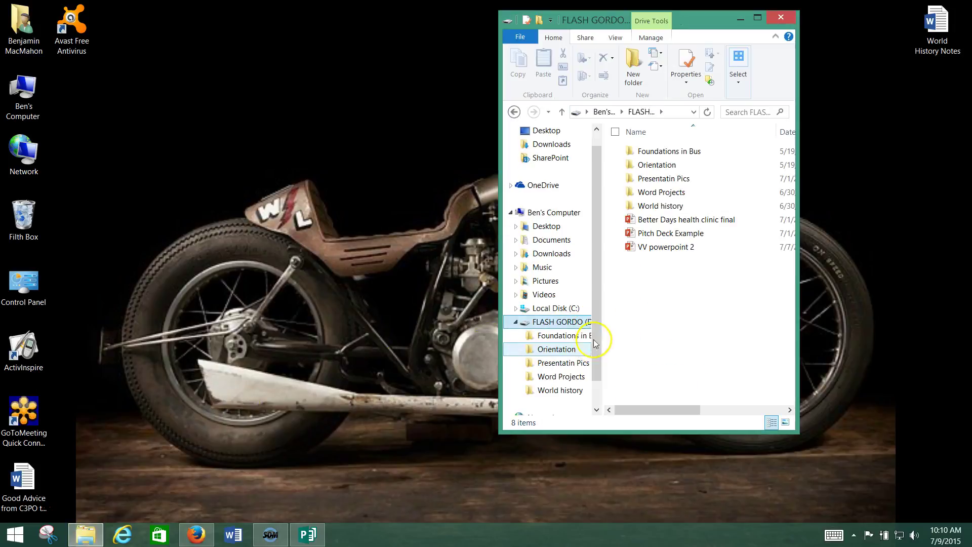
{"action": "double_click", "coordinate": [667, 196]}
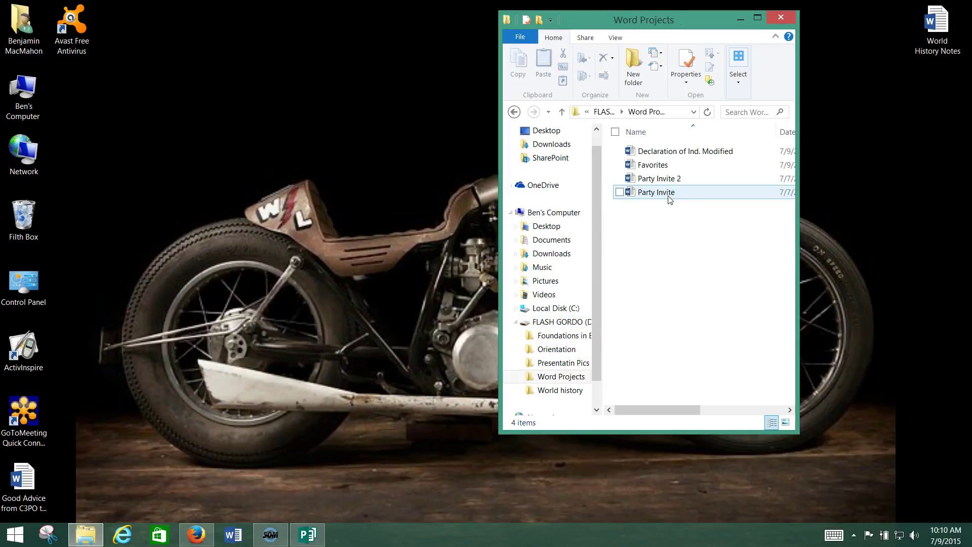
{"action": "double_click", "coordinate": [668, 152]}
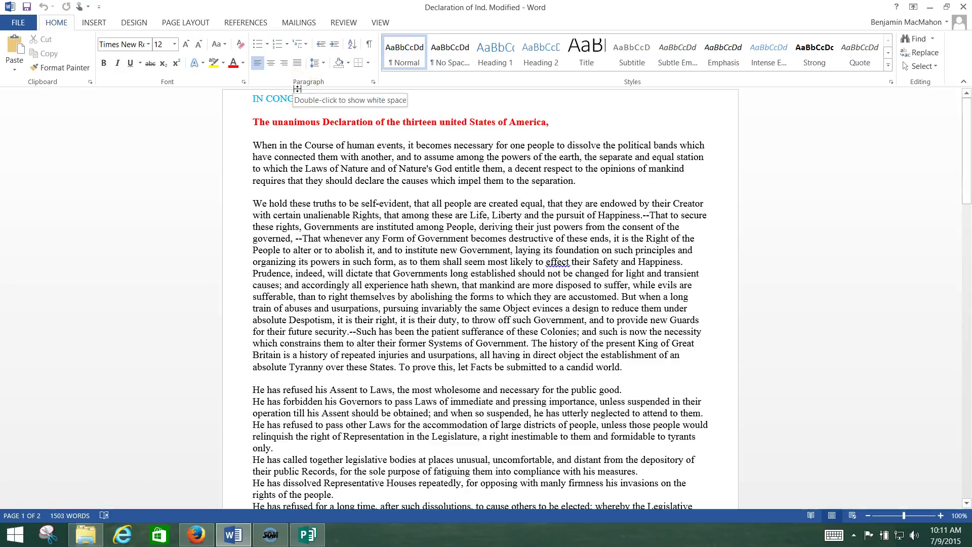
- Scroll to the top of page 1 and click in its top margin
{"action": "scroll", "coordinate": [297, 91], "scroll_direction": "up", "scroll_amount": 1}
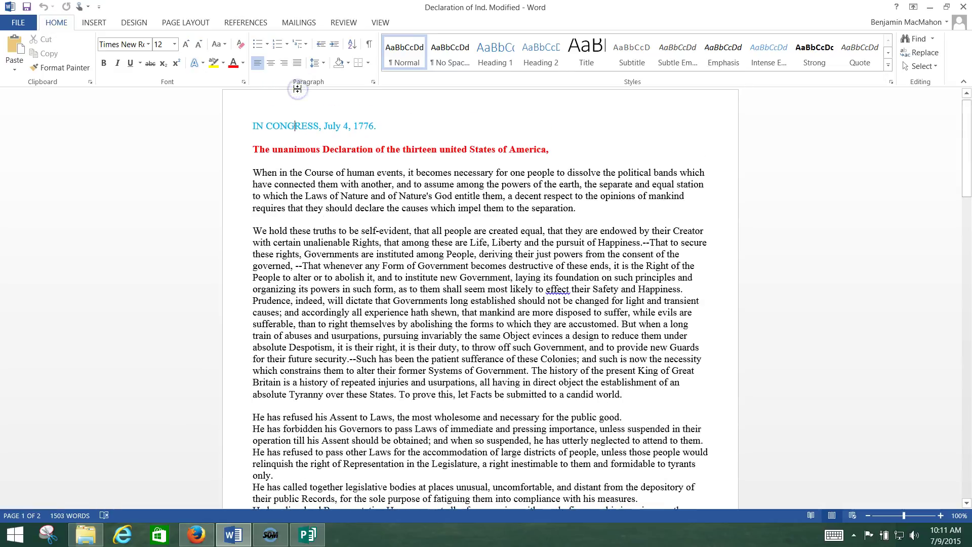
{"action": "left_click", "coordinate": [346, 103]}
- Add the centred page header 'Say You Want a Revolution'
{"action": "double_click", "coordinate": [347, 102]}
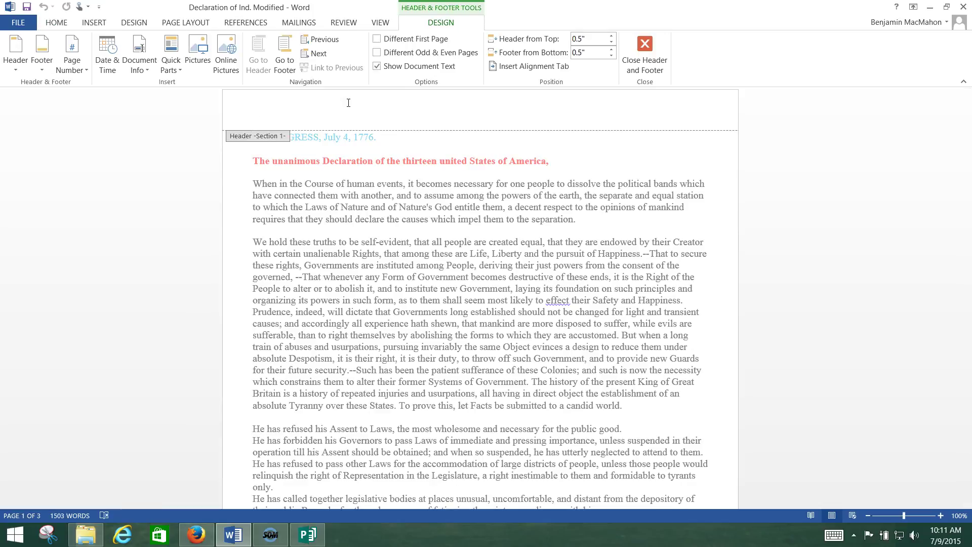
{"action": "left_click", "coordinate": [57, 23]}
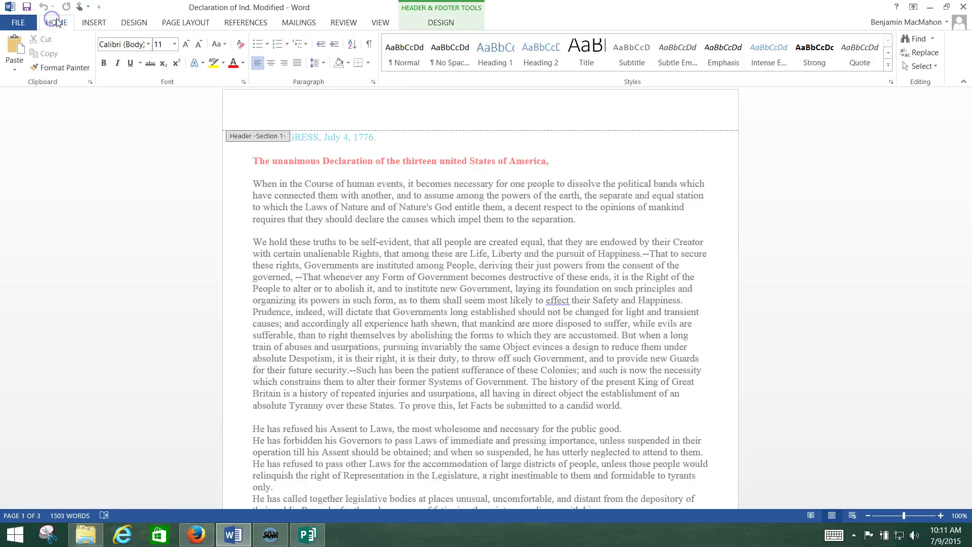
{"action": "left_click", "coordinate": [272, 63]}
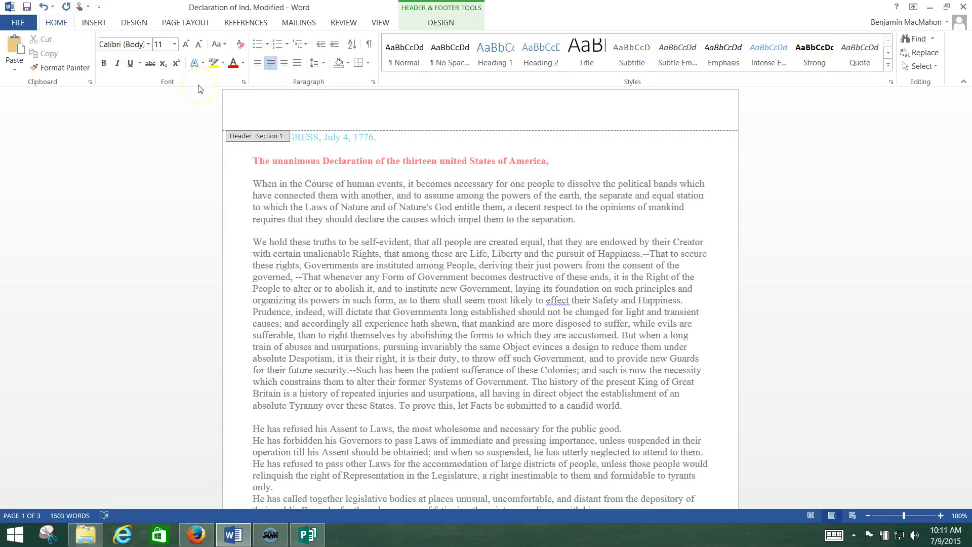
{"action": "type", "text": "Say You Want a Revolution"}
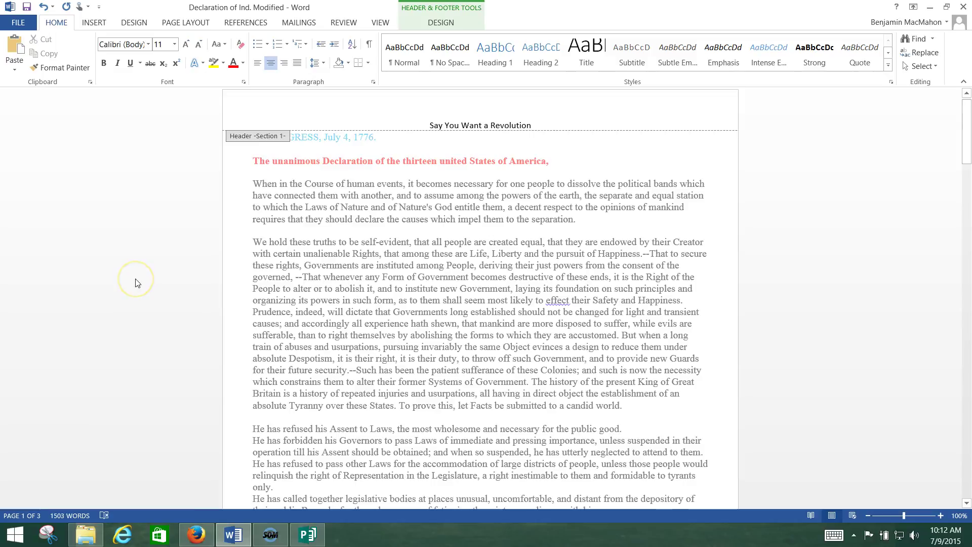
{"action": "left_click", "coordinate": [160, 275]}
{"action": "left_click", "coordinate": [169, 260]}
{"action": "left_click", "coordinate": [192, 269]}
- Insert a Plain Number 3 page number at the bottom right of the footer
{"action": "scroll", "coordinate": [203, 276], "scroll_direction": "down", "scroll_amount": 10}
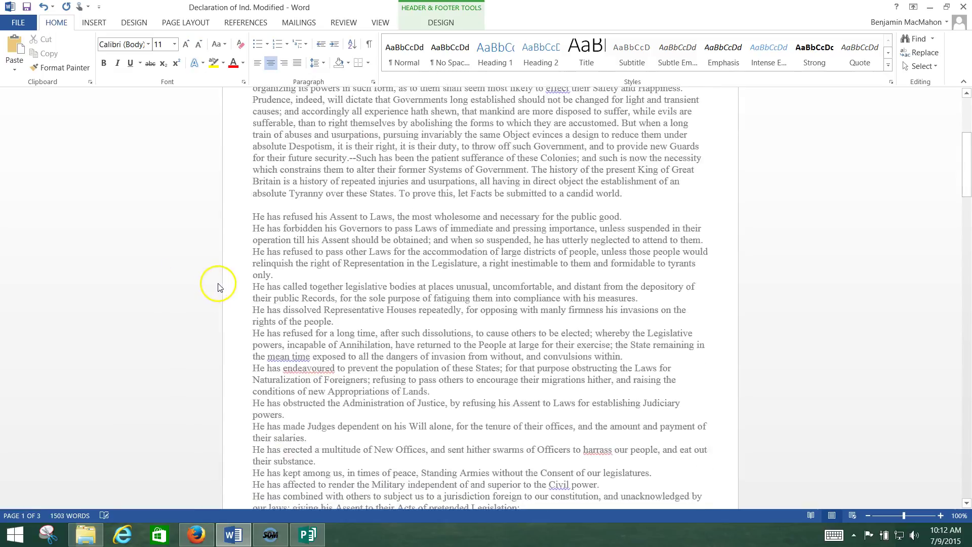
{"action": "left_click", "coordinate": [534, 273]}
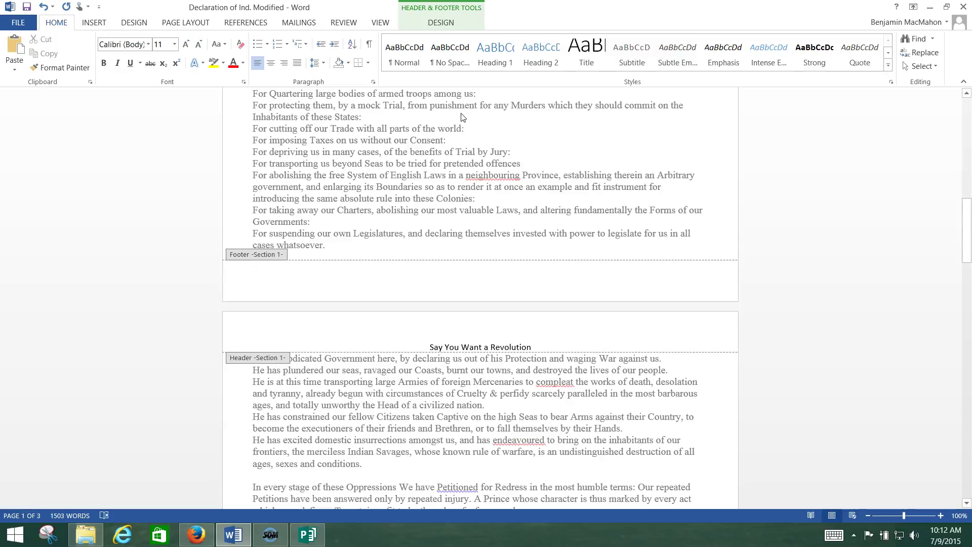
{"action": "left_click", "coordinate": [440, 5]}
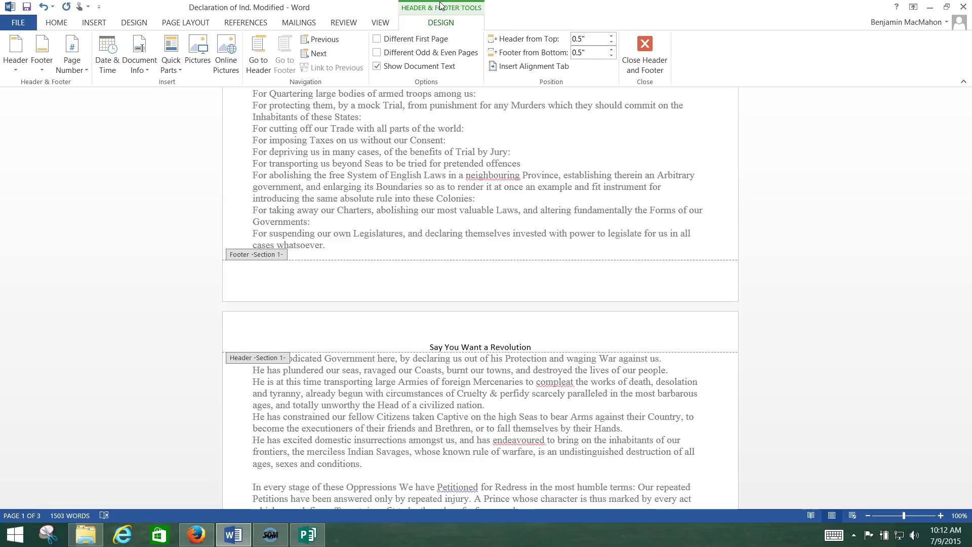
{"action": "left_click", "coordinate": [78, 52]}
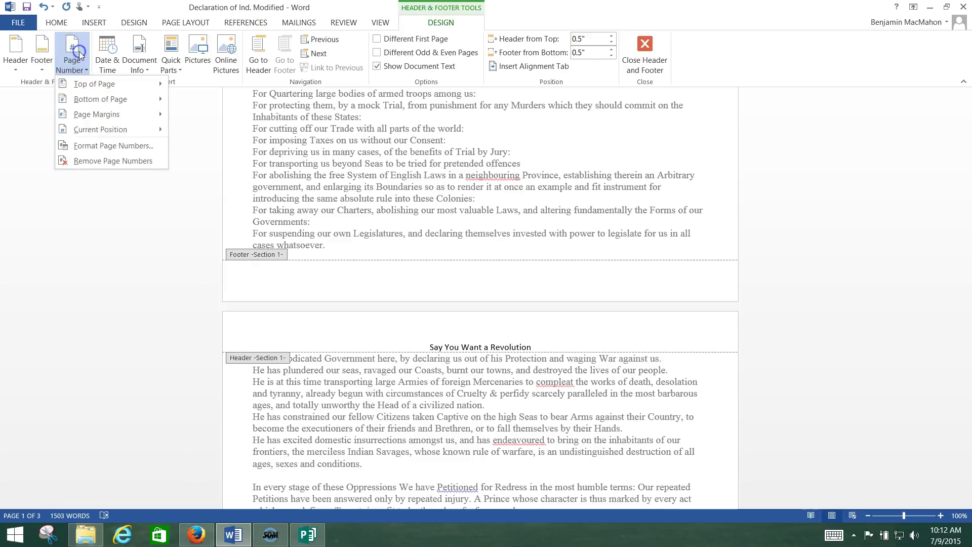
{"action": "left_click", "coordinate": [107, 100]}
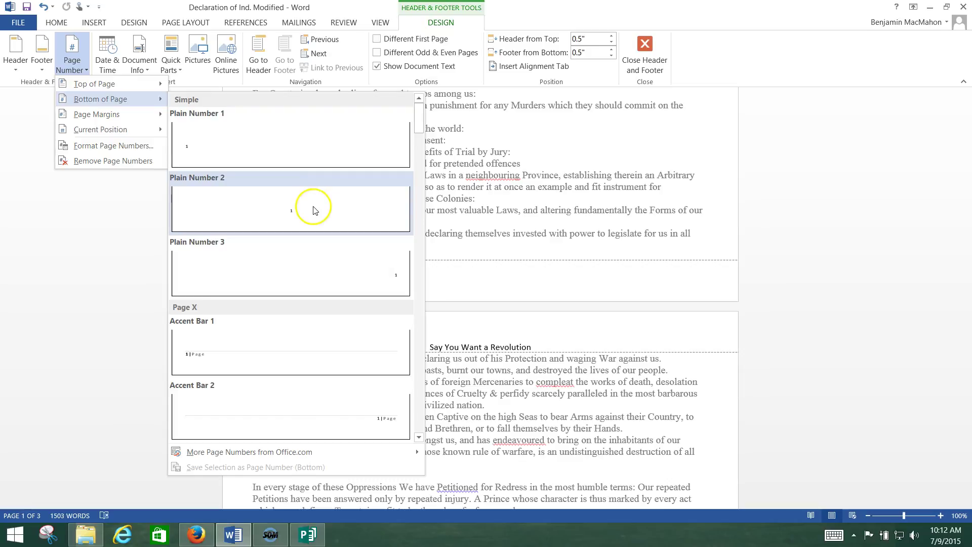
{"action": "left_click", "coordinate": [346, 282]}
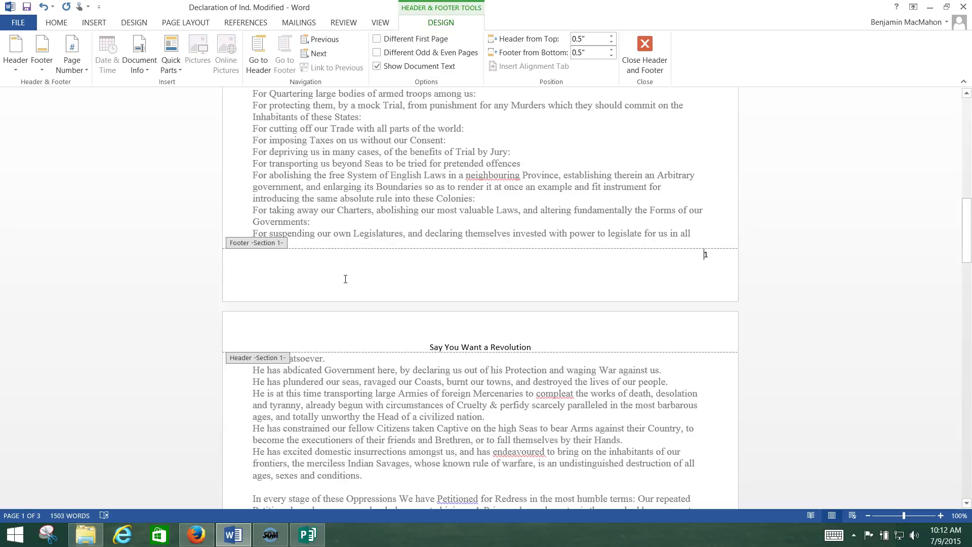
- Type 'Well you know we all want to change the world' in the footer, correcting 'ot' to 'to'
{"action": "left_click", "coordinate": [293, 267]}
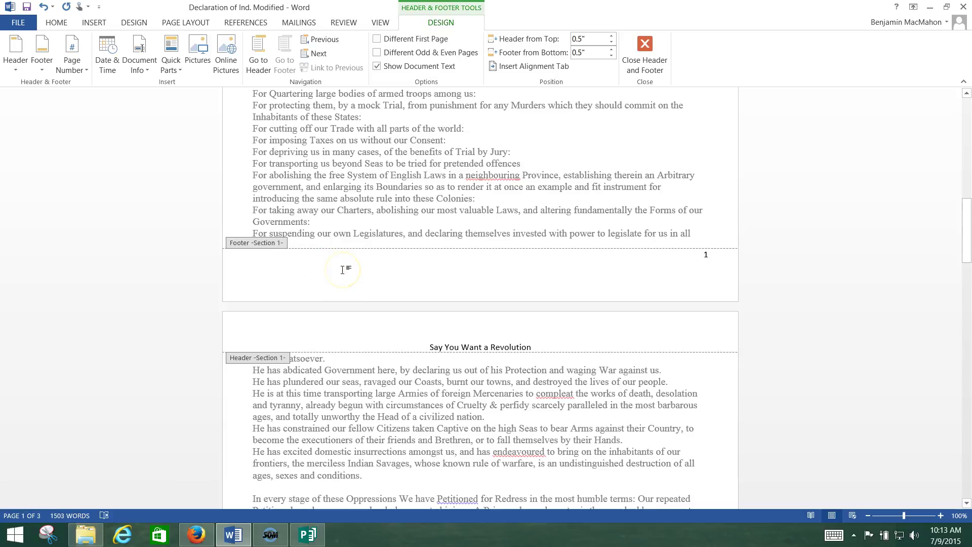
{"action": "key", "text": "Tab"}
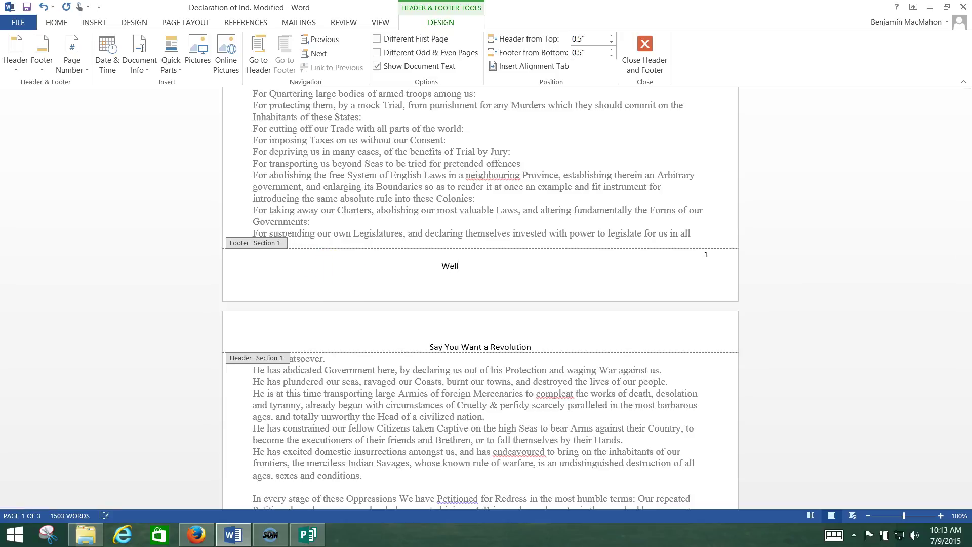
{"action": "type", "text": "Well you know we all want ot change the wo"}
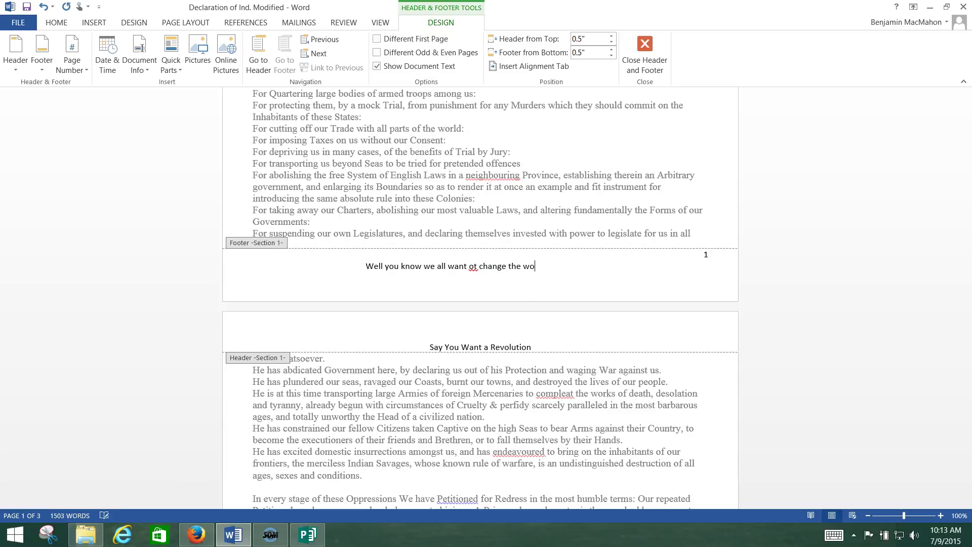
{"action": "type", "text": "rld"}
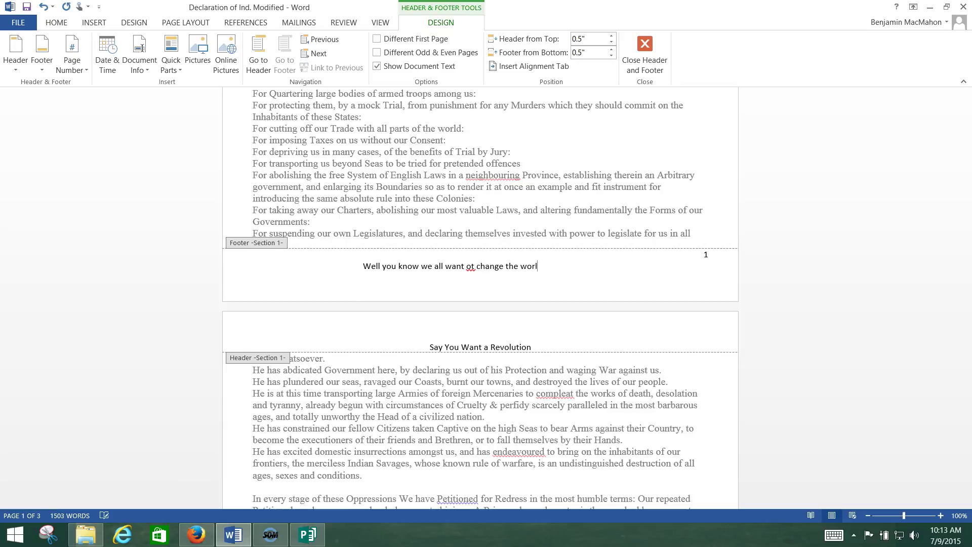
{"action": "right_click", "coordinate": [463, 259]}
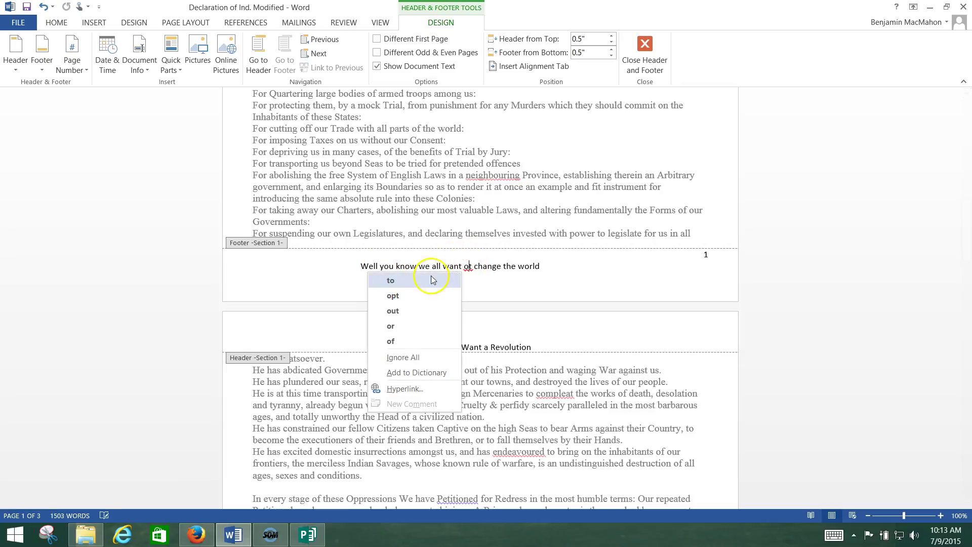
{"action": "left_click", "coordinate": [430, 278]}
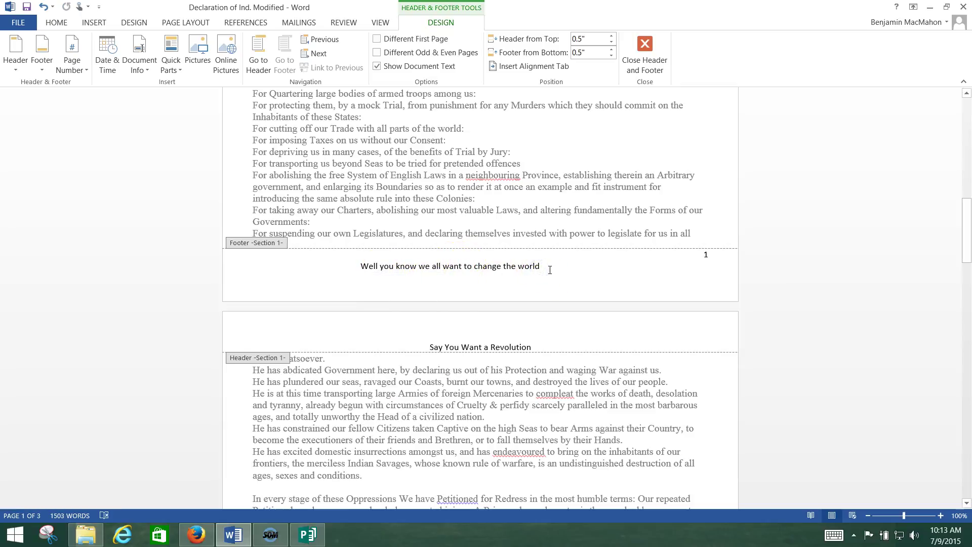
{"action": "left_click", "coordinate": [890, 249]}
- Centre the footer line and close header and footer editing
{"action": "scroll", "coordinate": [784, 261], "scroll_direction": "up", "scroll_amount": 5}
{"action": "scroll", "coordinate": [784, 262], "scroll_direction": "up", "scroll_amount": 1}
{"action": "left_click", "coordinate": [56, 23]}
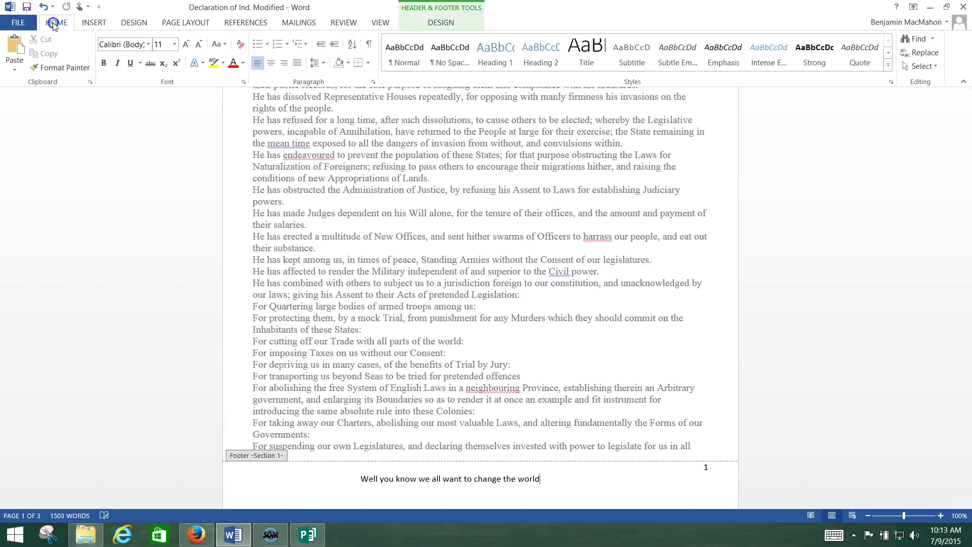
{"action": "scroll", "coordinate": [418, 284], "scroll_direction": "up", "scroll_amount": 12}
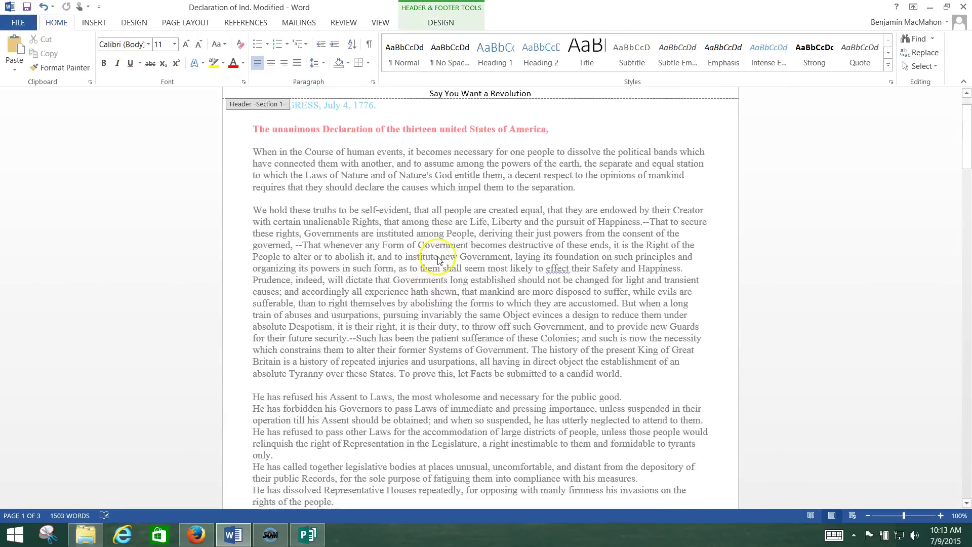
{"action": "scroll", "coordinate": [424, 239], "scroll_direction": "down", "scroll_amount": 13}
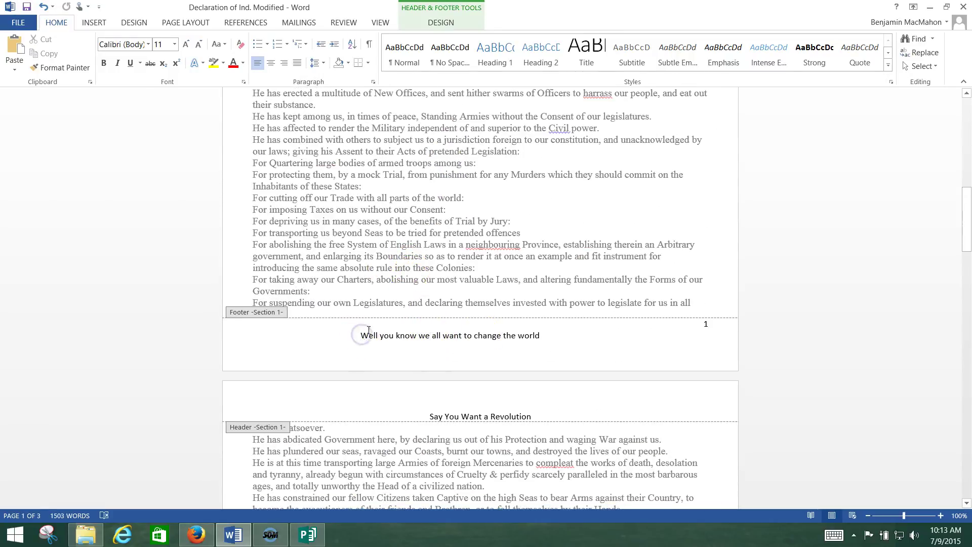
{"action": "key", "text": "ctrl+l"}
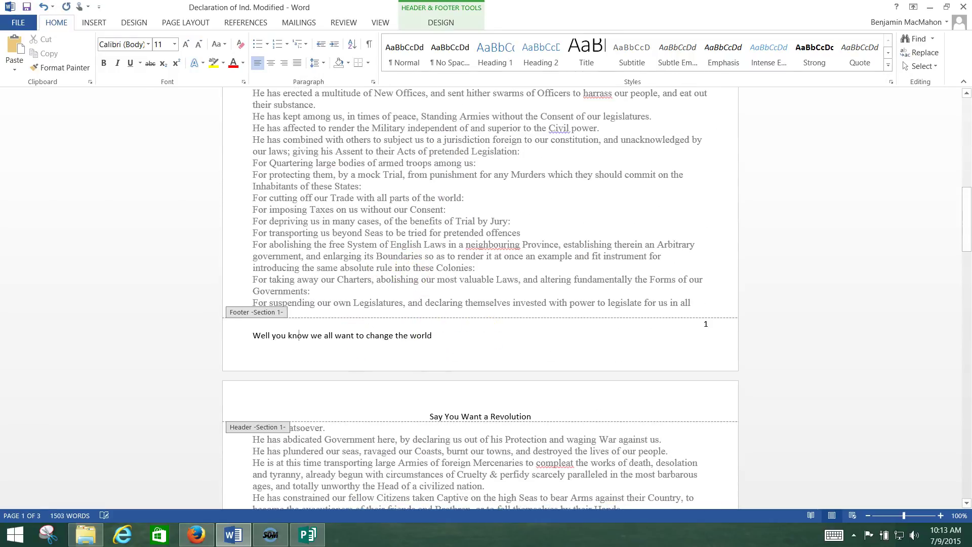
{"action": "left_click", "coordinate": [273, 64]}
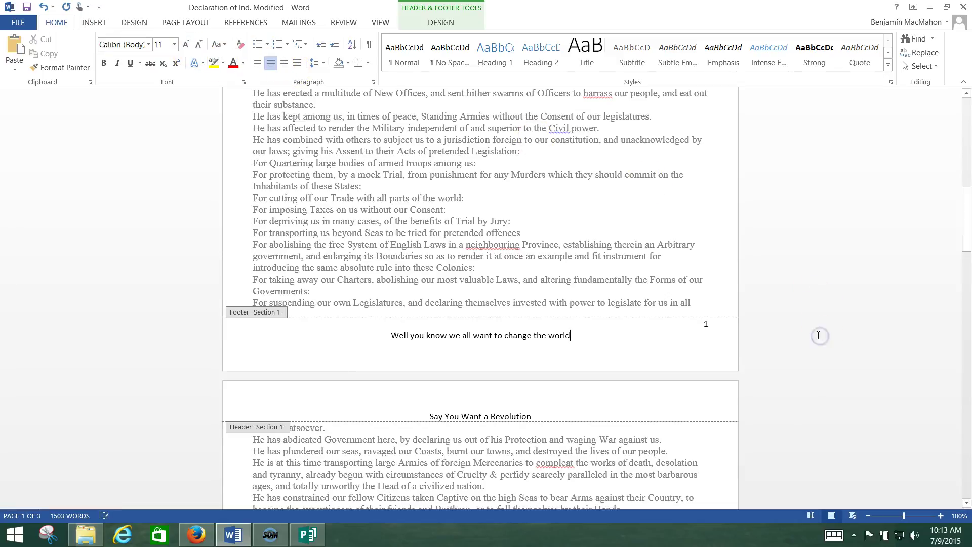
{"action": "double_click", "coordinate": [171, 179]}
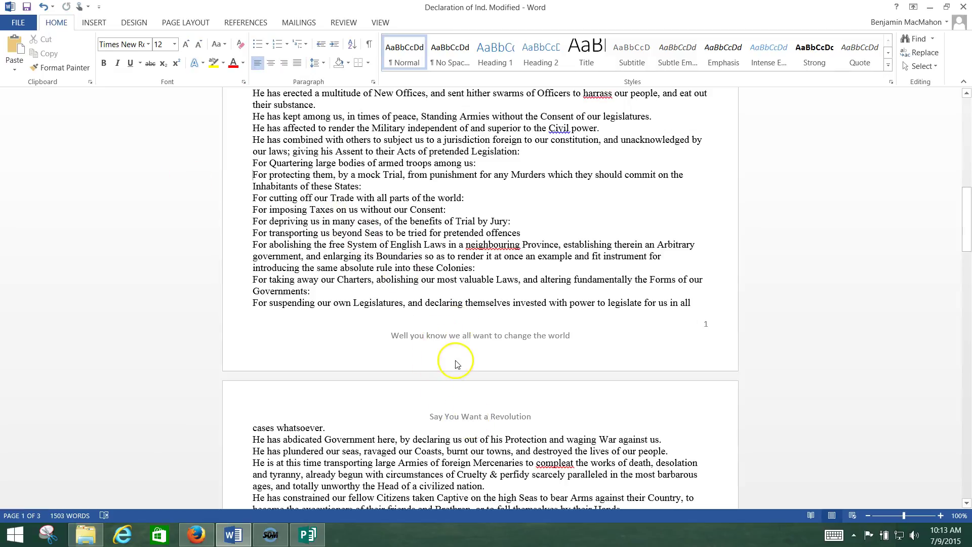
{"action": "scroll", "coordinate": [454, 357], "scroll_direction": "up", "scroll_amount": 7}
{"action": "scroll", "coordinate": [454, 357], "scroll_direction": "up", "scroll_amount": 8}
{"action": "scroll", "coordinate": [461, 364], "scroll_direction": "down", "scroll_amount": 14}
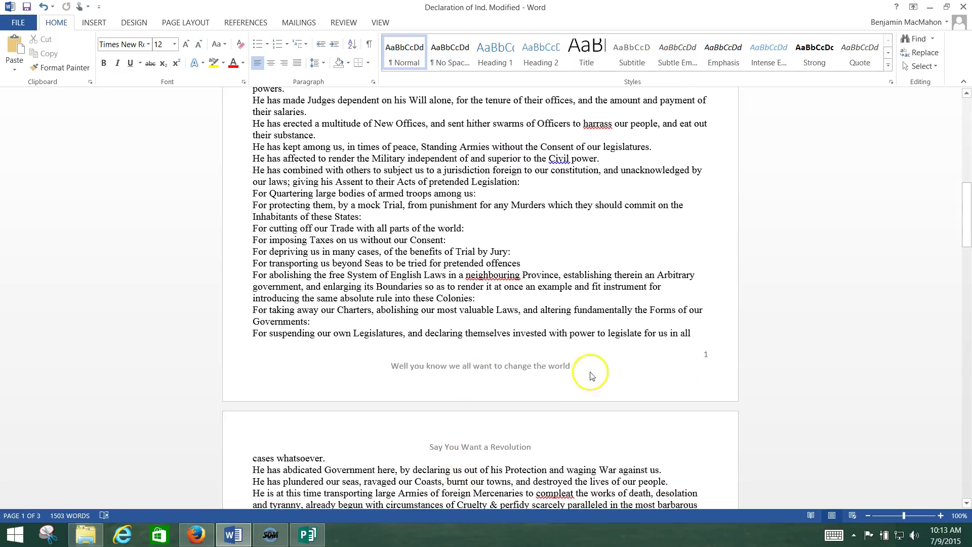
{"action": "scroll", "coordinate": [535, 389], "scroll_direction": "down", "scroll_amount": 5}
{"action": "scroll", "coordinate": [536, 391], "scroll_direction": "down", "scroll_amount": 12}
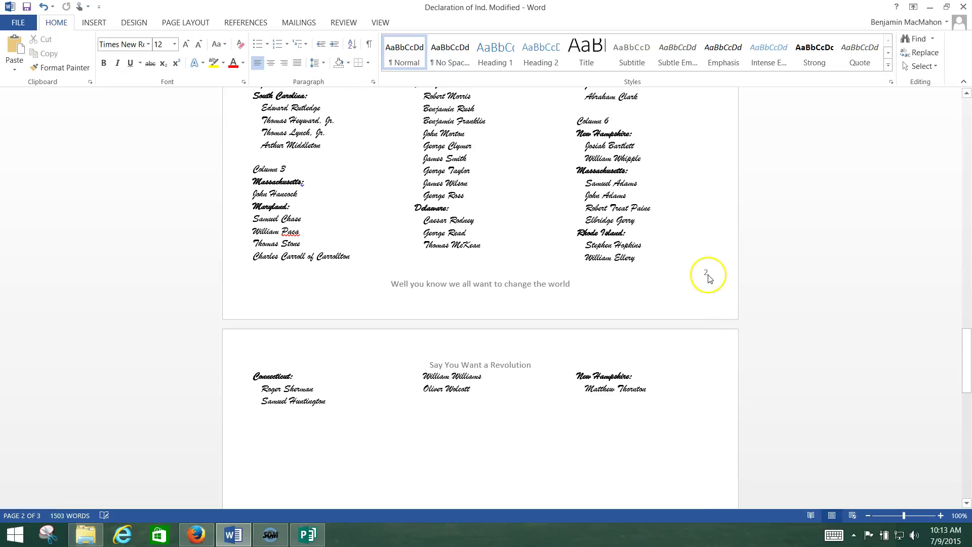
{"action": "scroll", "coordinate": [708, 278], "scroll_direction": "down", "scroll_amount": 10}
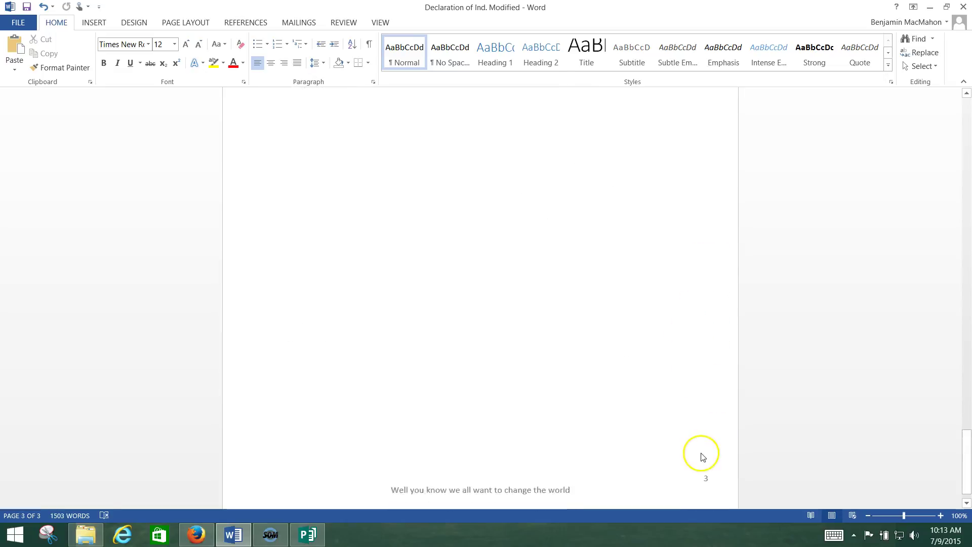
{"action": "scroll", "coordinate": [704, 453], "scroll_direction": "up", "scroll_amount": 7}
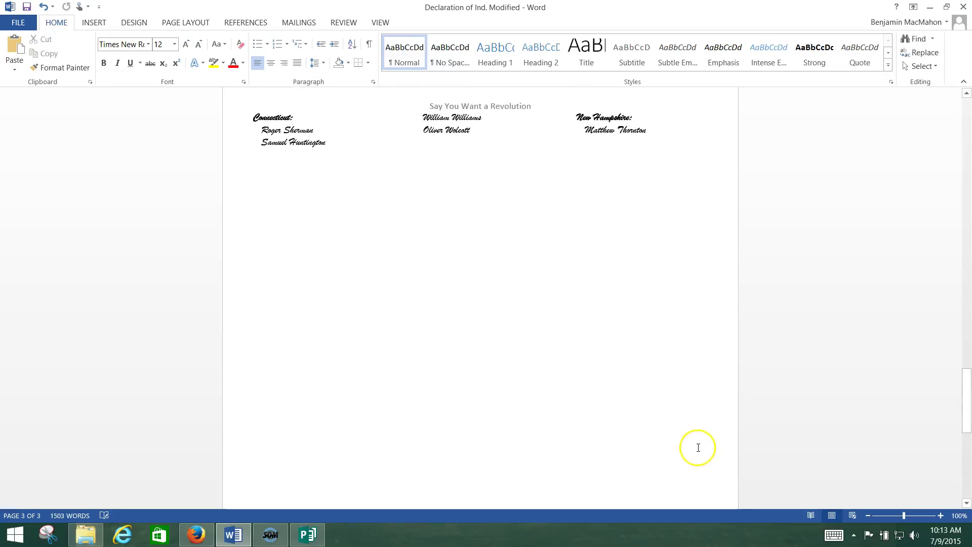
{"action": "scroll", "coordinate": [581, 387], "scroll_direction": "up", "scroll_amount": 15}
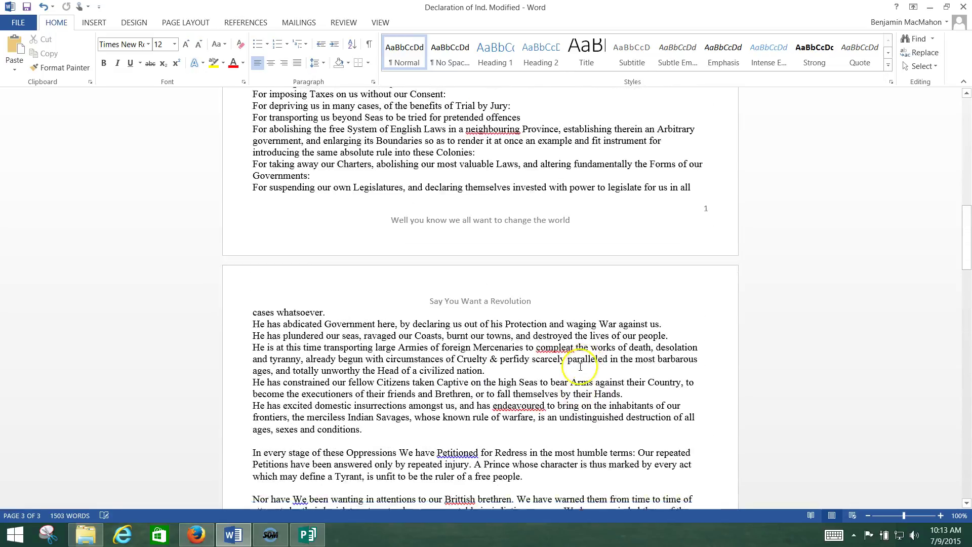
{"action": "scroll", "coordinate": [583, 362], "scroll_direction": "up", "scroll_amount": 12}
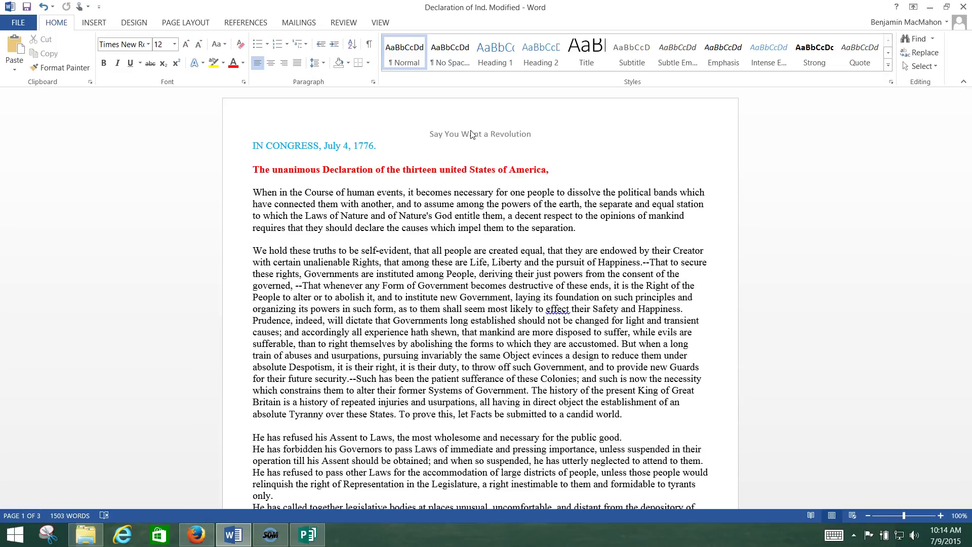
{"action": "left_click", "coordinate": [496, 134]}
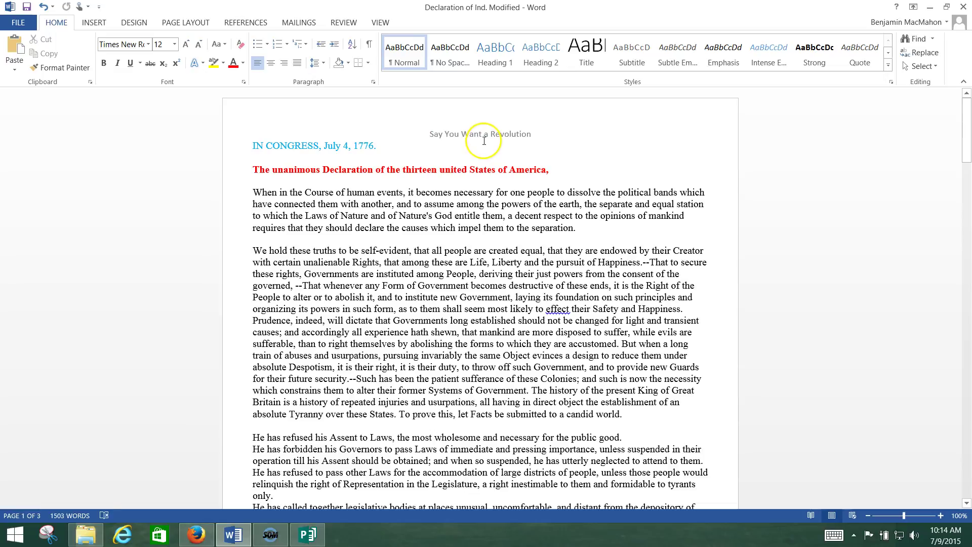
{"action": "scroll", "coordinate": [567, 298], "scroll_direction": "down", "scroll_amount": 12}
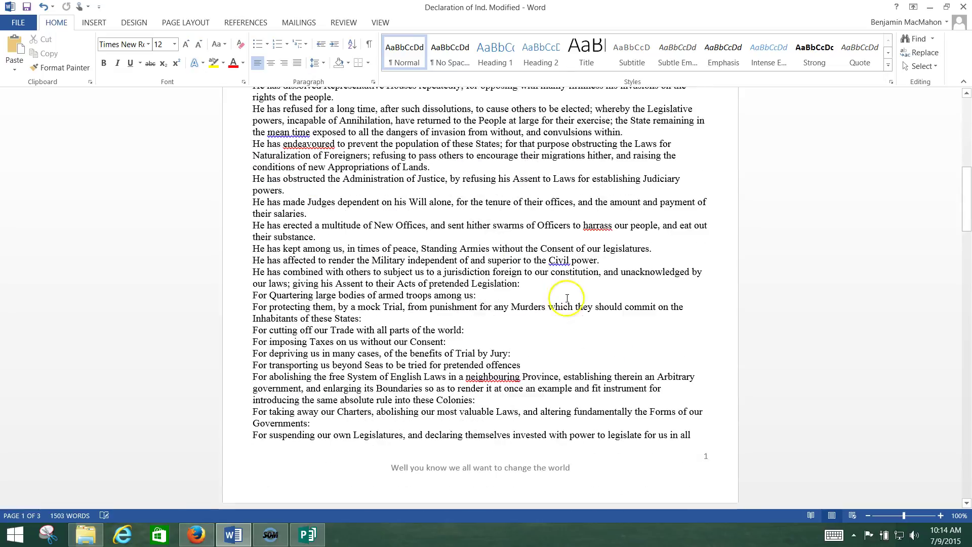
{"action": "scroll", "coordinate": [696, 453], "scroll_direction": "up", "scroll_amount": 2}
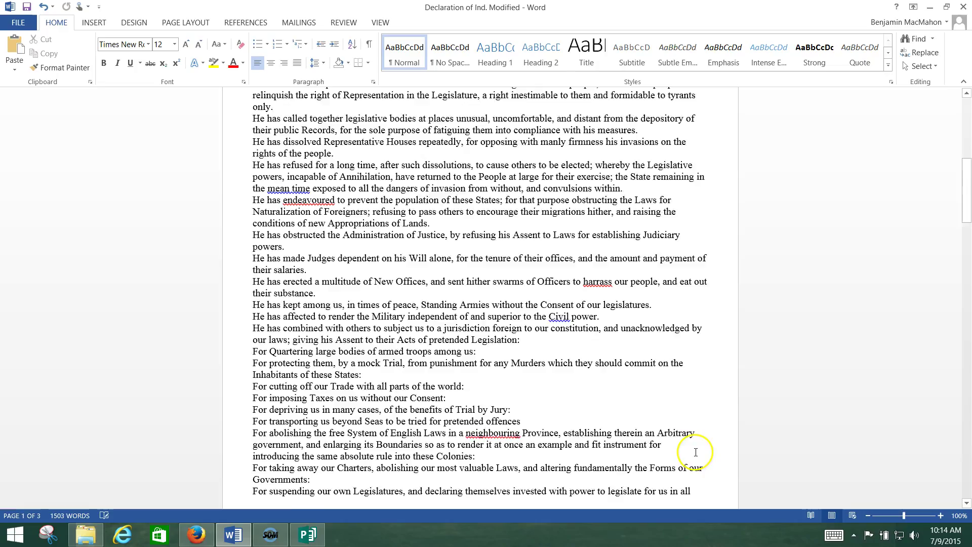
{"action": "scroll", "coordinate": [696, 453], "scroll_direction": "up", "scroll_amount": 10}
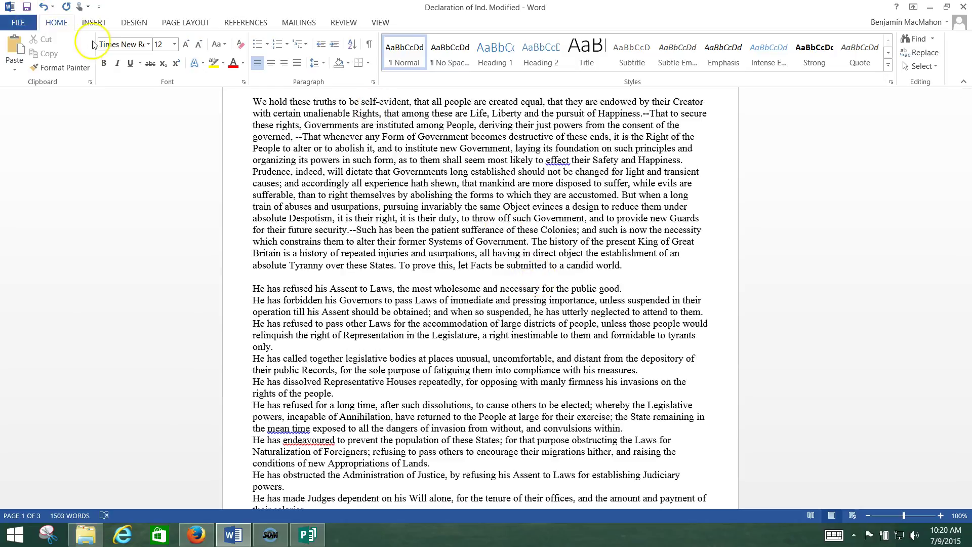
- Search Bing online pictures for Eagle and select the fifth eagle photo
{"action": "left_click", "coordinate": [86, 25]}
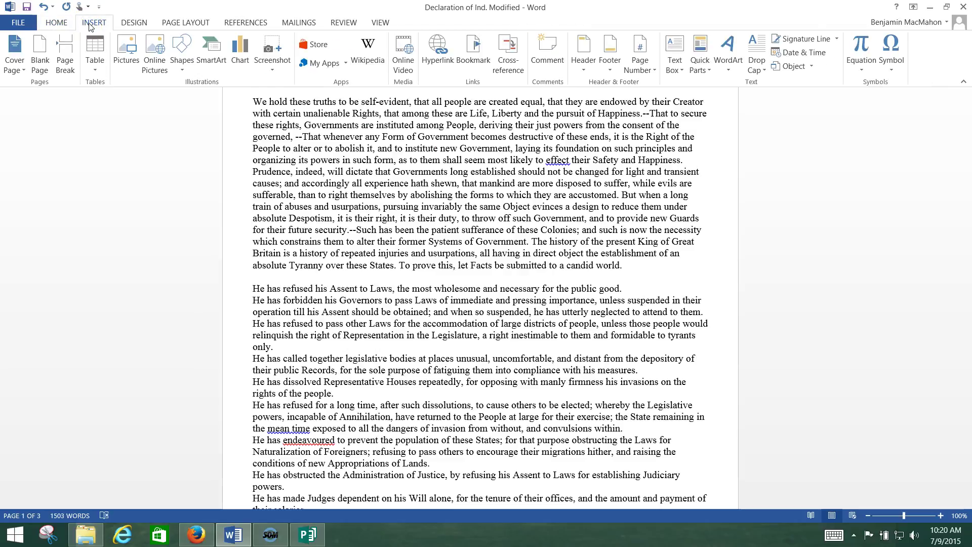
{"action": "left_click", "coordinate": [157, 55]}
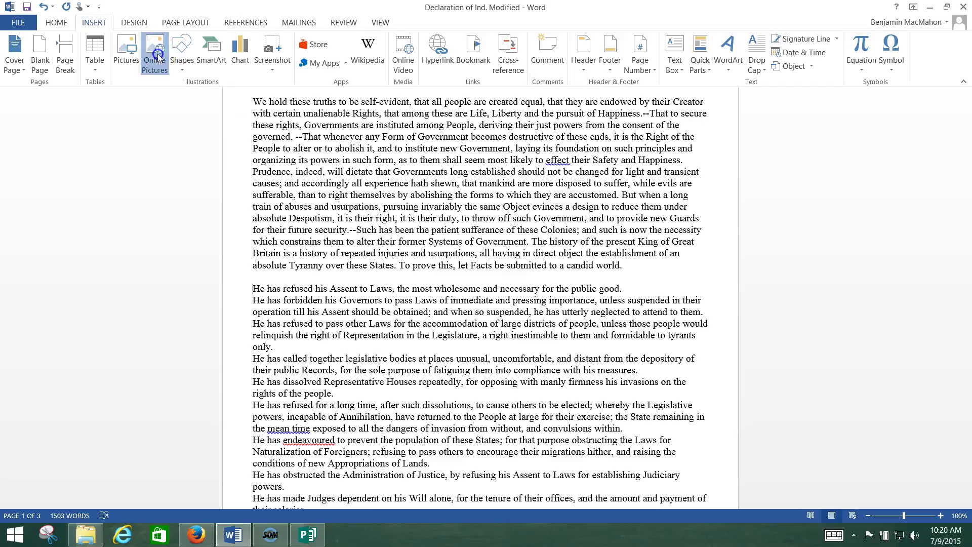
{"action": "left_click", "coordinate": [556, 217]}
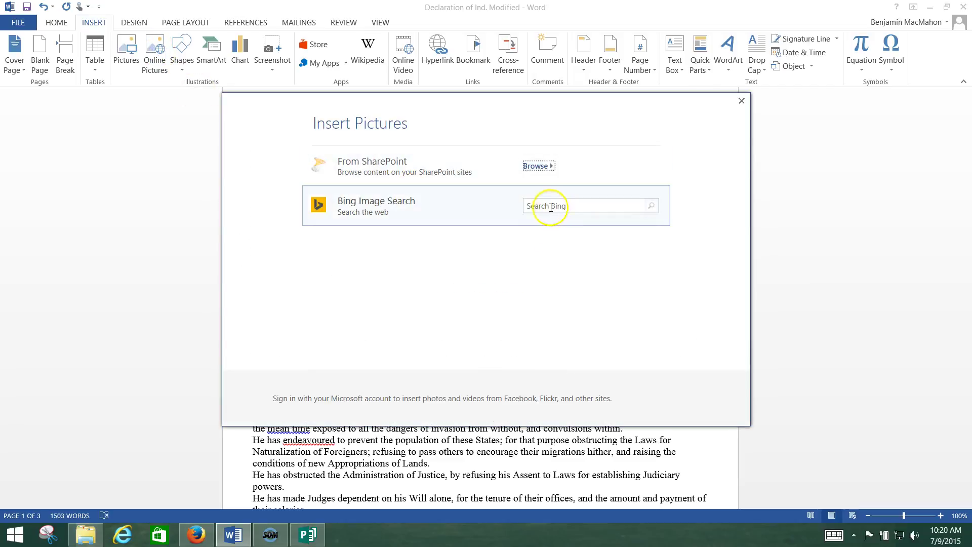
{"action": "left_click", "coordinate": [550, 206]}
{"action": "type", "text": "Eagle"}
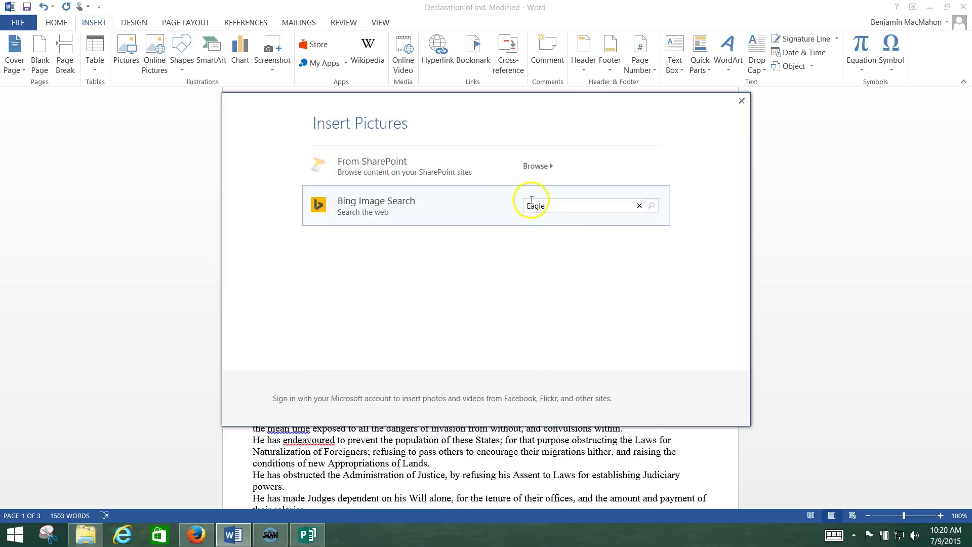
{"action": "key", "text": "Return"}
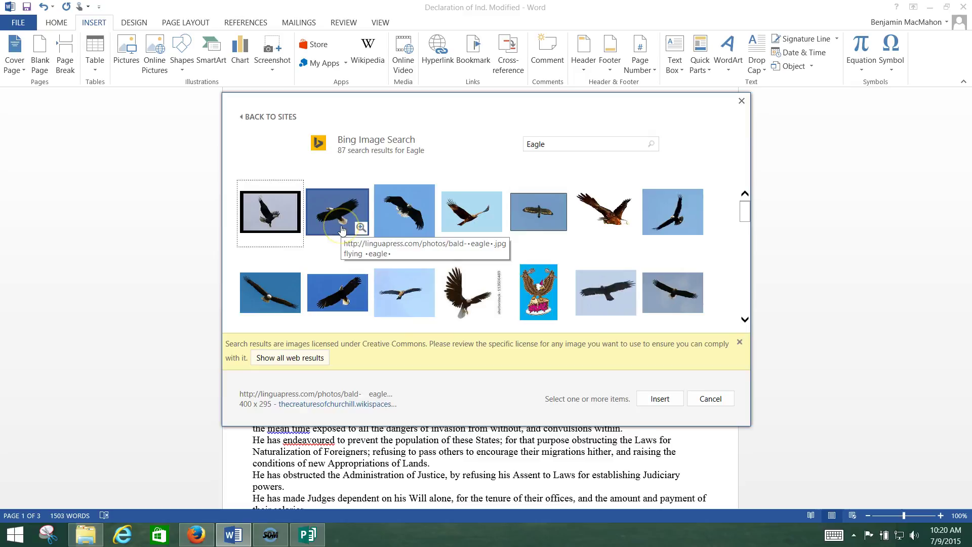
{"action": "left_click", "coordinate": [538, 212]}
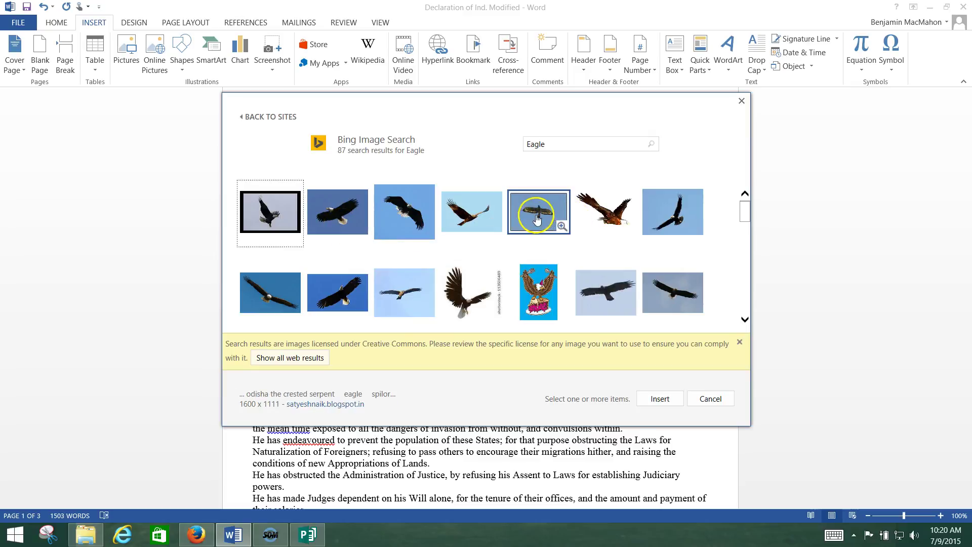
{"action": "left_click", "coordinate": [273, 403]}
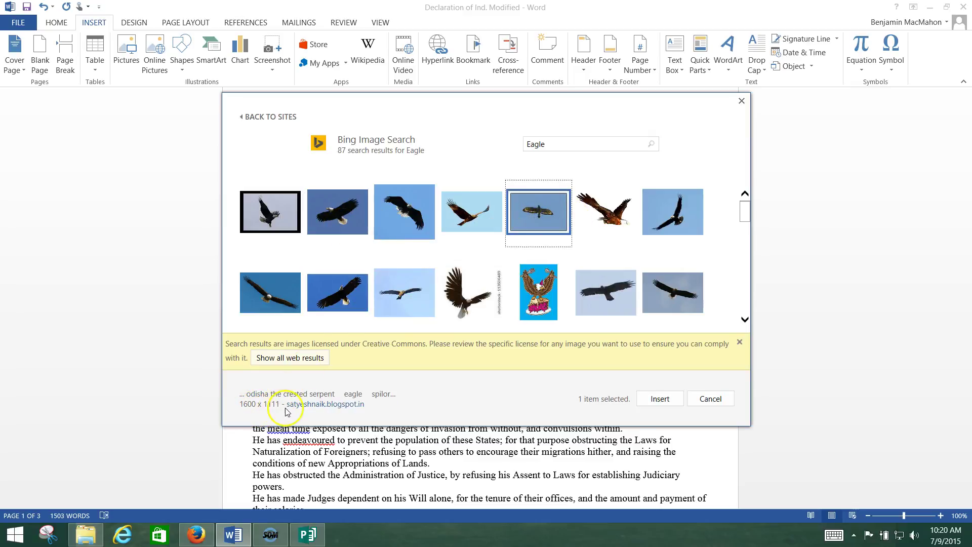
{"action": "left_click", "coordinate": [458, 294]}
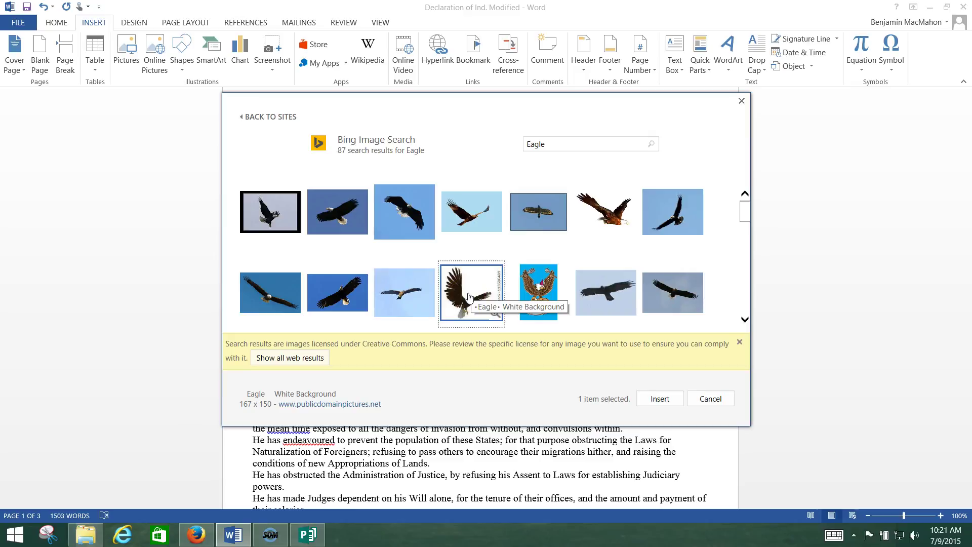
{"action": "left_click", "coordinate": [540, 218]}
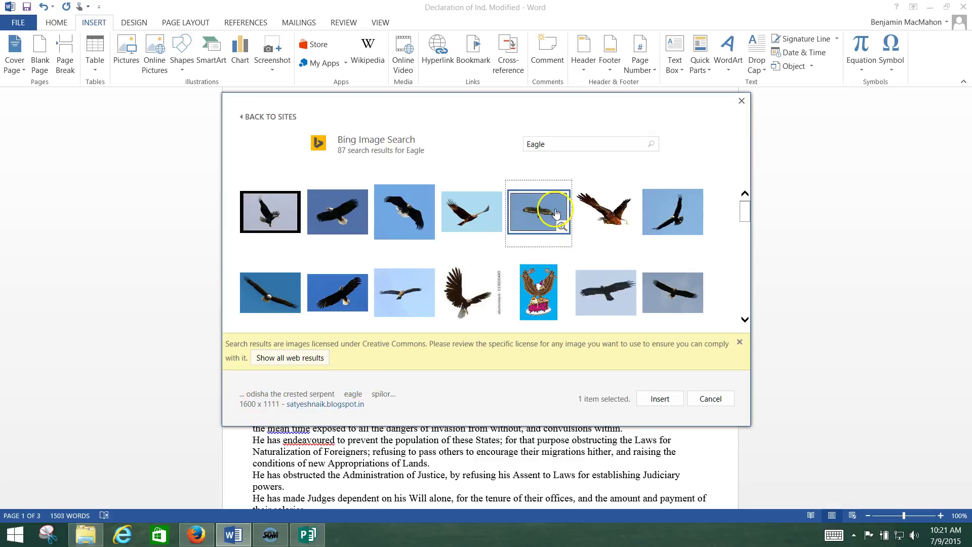
- Insert the chosen eagle photo and resize it to 2.5" high (3.6" wide)
{"action": "left_click", "coordinate": [661, 399]}
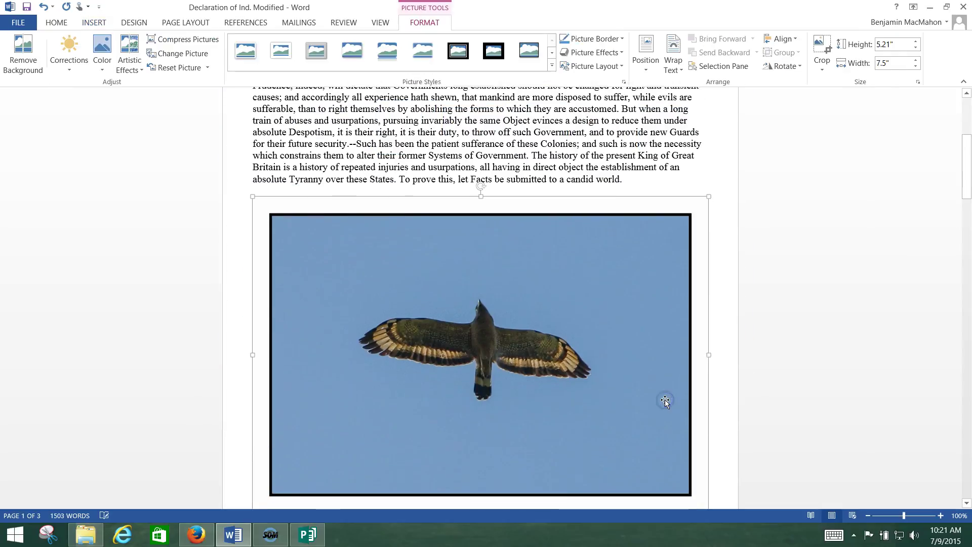
{"action": "left_click", "coordinate": [650, 399]}
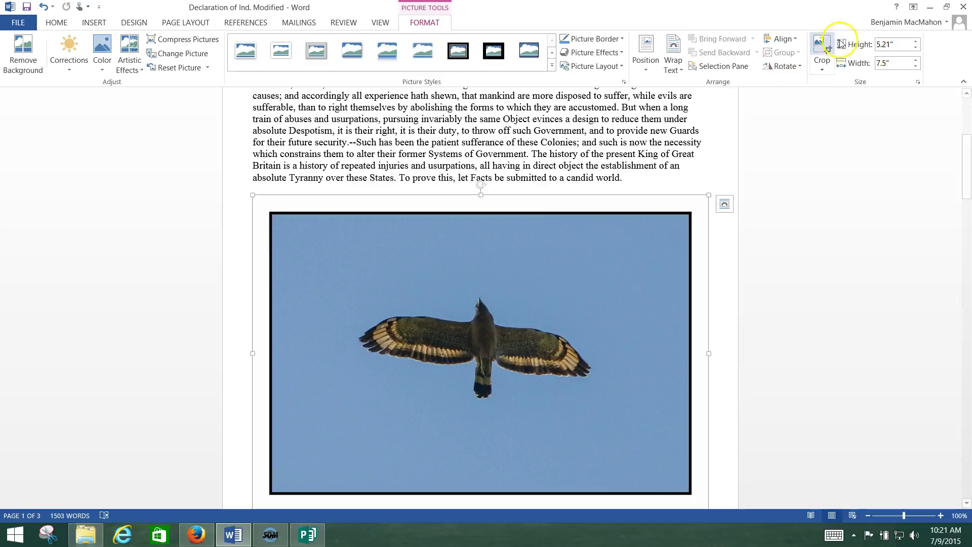
{"action": "left_click", "coordinate": [890, 43]}
{"action": "double_click", "coordinate": [884, 45]}
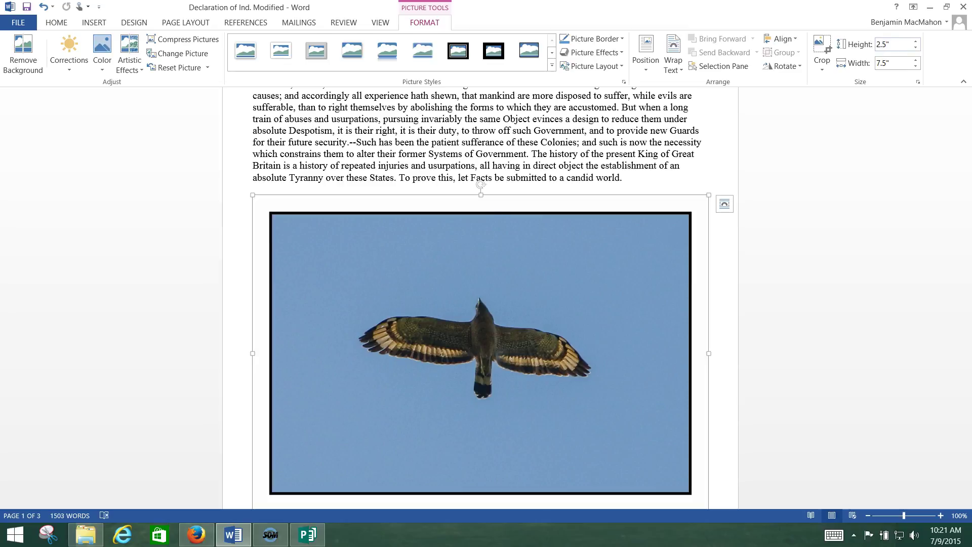
{"action": "key", "text": "Return"}
{"action": "left_click", "coordinate": [565, 159]}
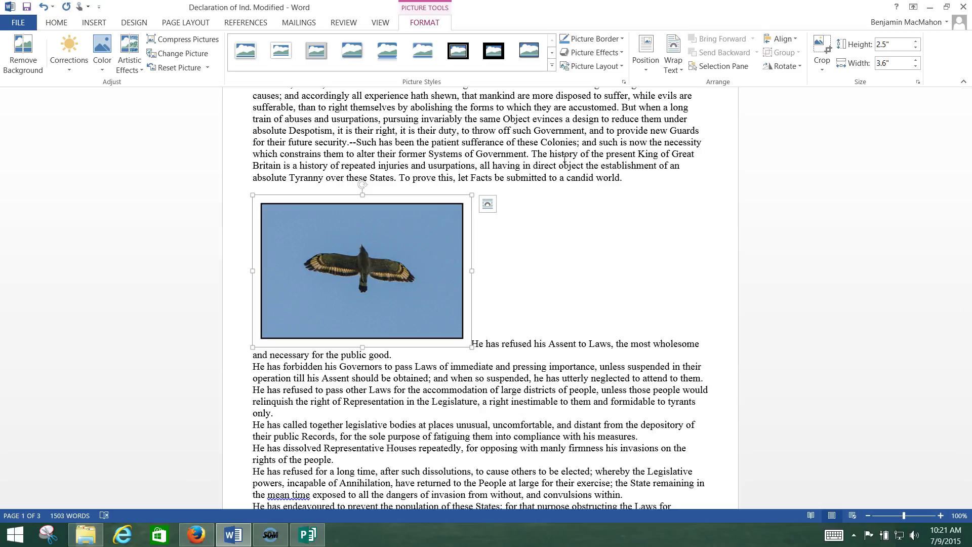
- Give the eagle picture Square text wrapping and position it Middle Center on the page
{"action": "left_click", "coordinate": [488, 206]}
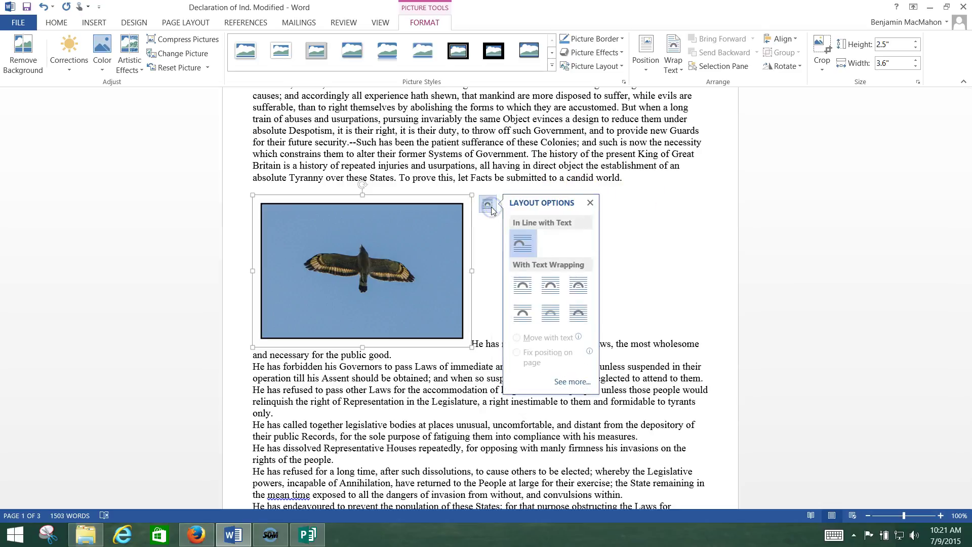
{"action": "left_click", "coordinate": [520, 287]}
{"action": "left_click_drag", "start_coordinate": [400, 263], "coordinate": [524, 335]}
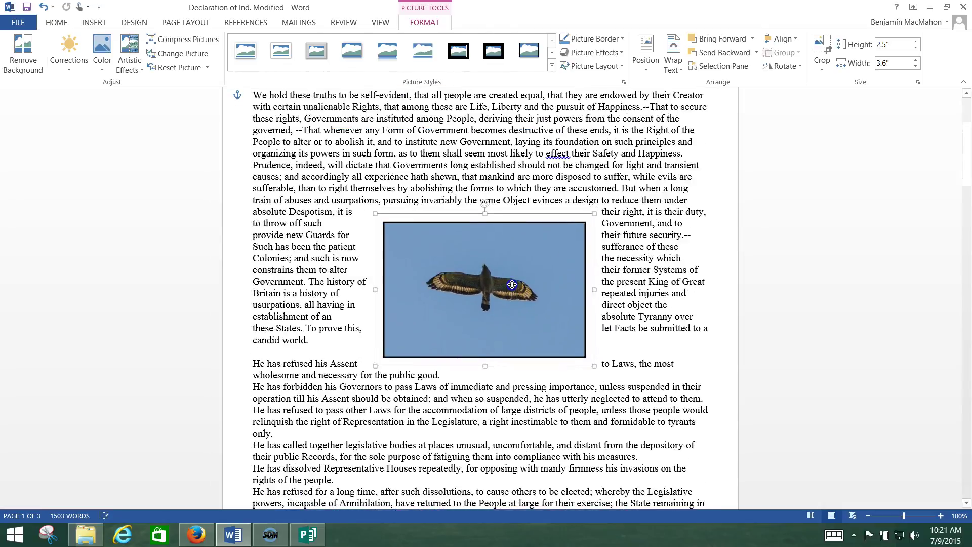
{"action": "scroll", "coordinate": [631, 277], "scroll_direction": "up", "scroll_amount": 5}
{"action": "scroll", "coordinate": [632, 278], "scroll_direction": "down", "scroll_amount": 5}
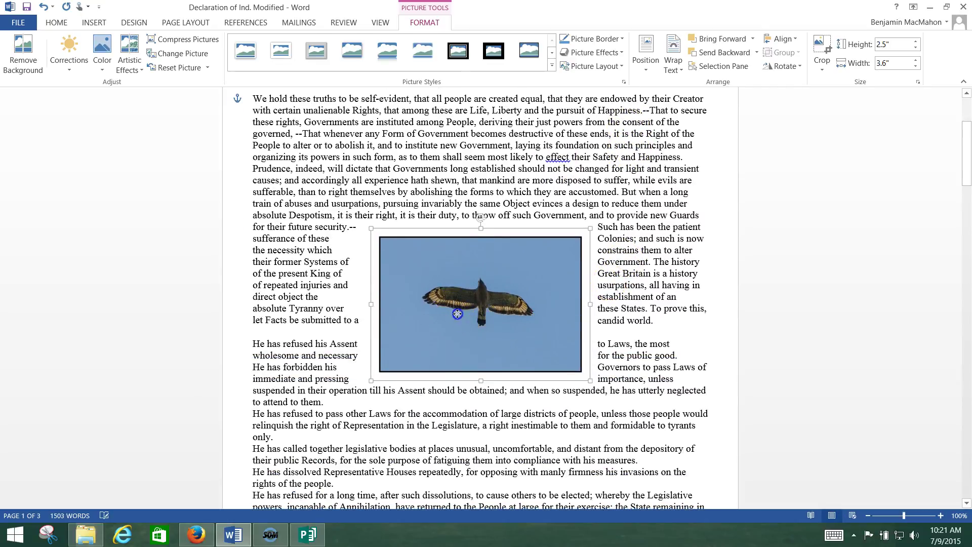
{"action": "left_click_drag", "start_coordinate": [449, 283], "coordinate": [453, 315]}
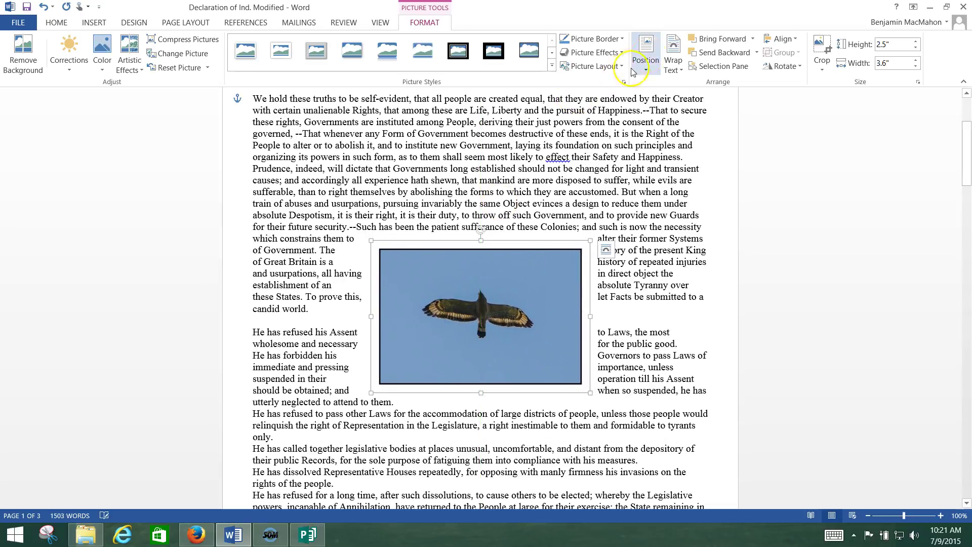
{"action": "left_click", "coordinate": [648, 57]}
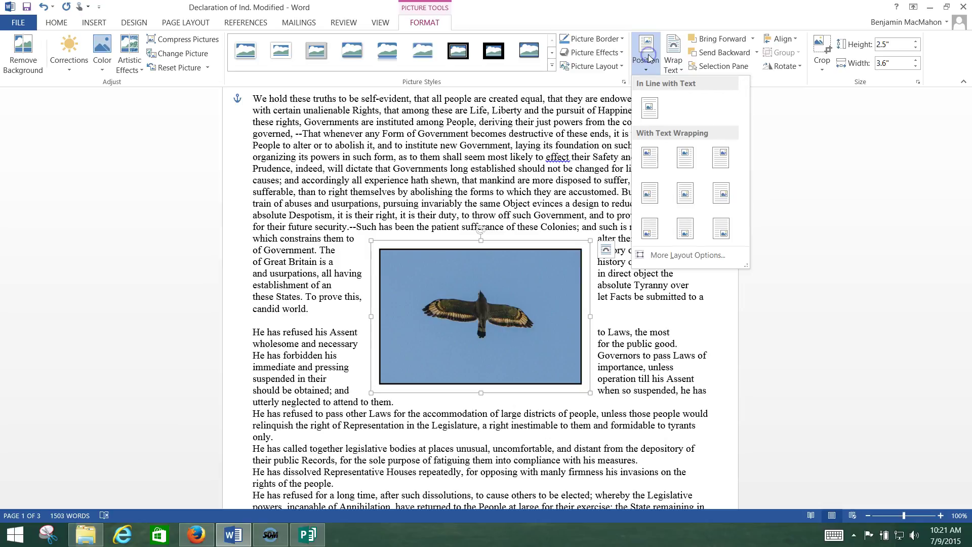
{"action": "left_click", "coordinate": [685, 196]}
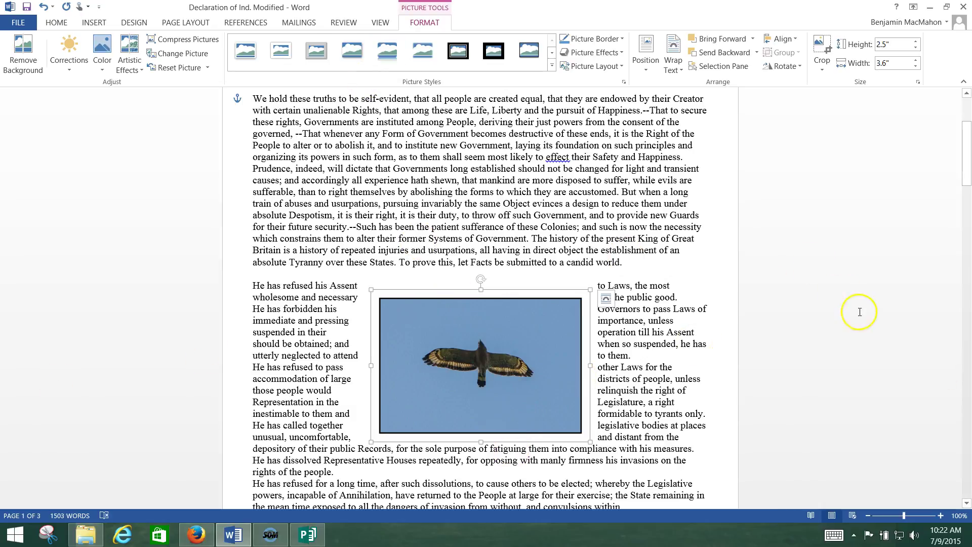
{"action": "left_click", "coordinate": [844, 309]}
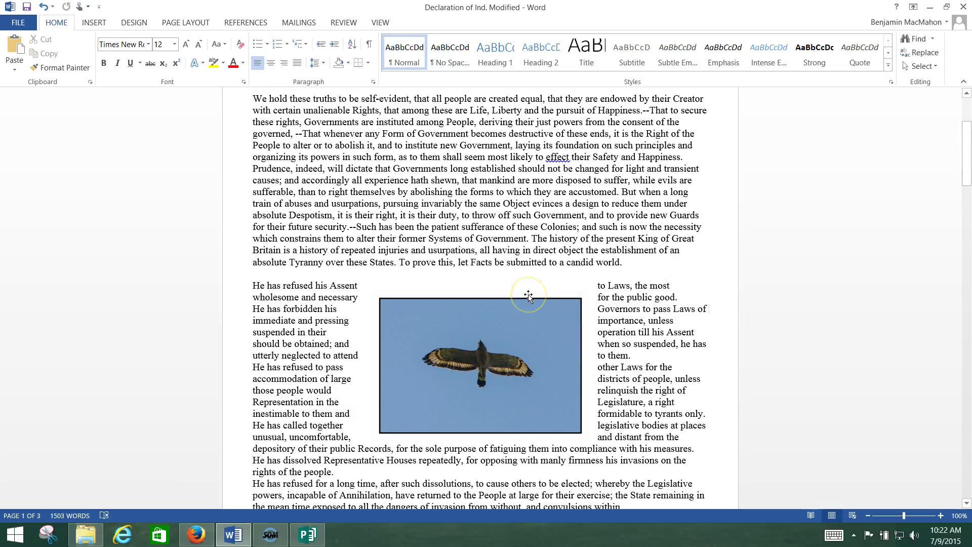
- Select the eagle picture and bring up its picture formatting options
{"action": "left_click", "coordinate": [532, 315]}
{"action": "left_click", "coordinate": [445, 351]}
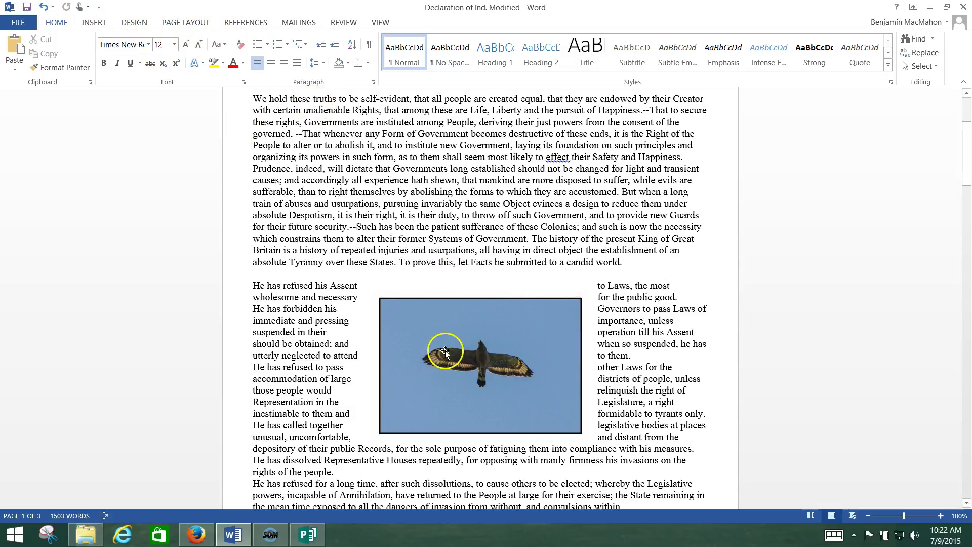
{"action": "double_click", "coordinate": [500, 336]}
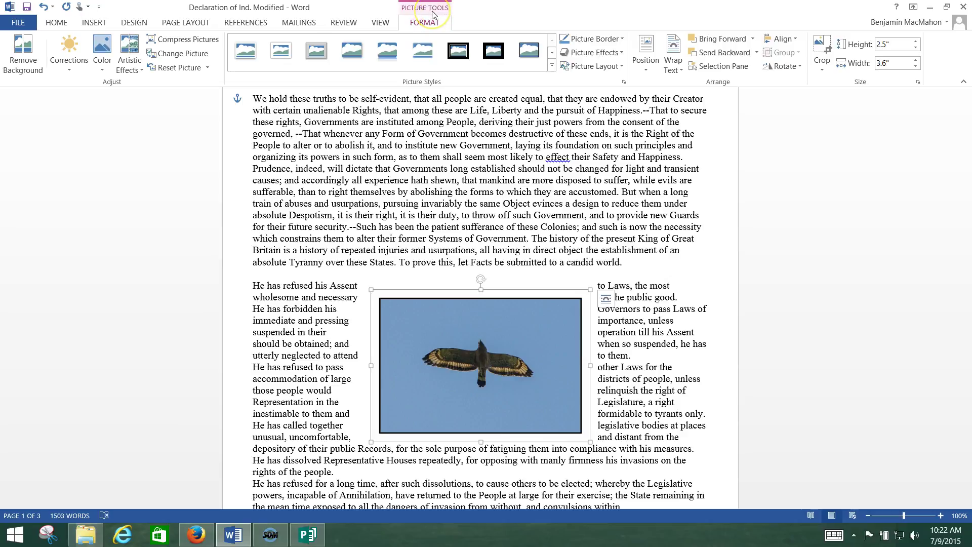
{"action": "left_click", "coordinate": [192, 261]}
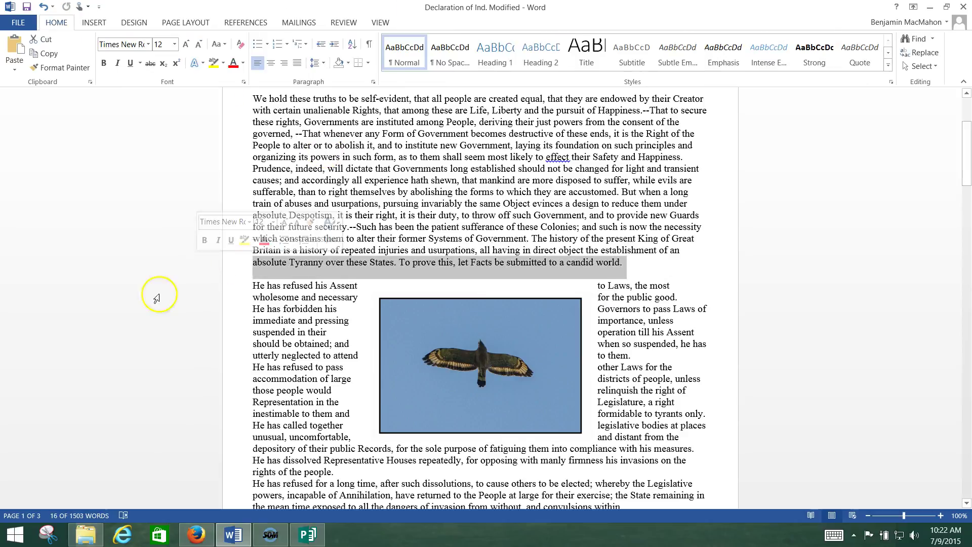
{"action": "left_click", "coordinate": [280, 332]}
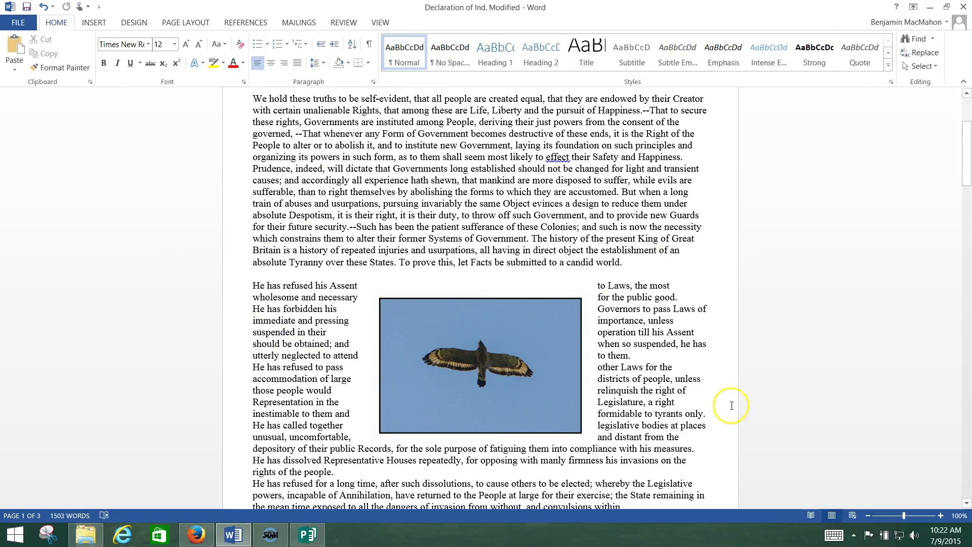
{"action": "left_click", "coordinate": [533, 367]}
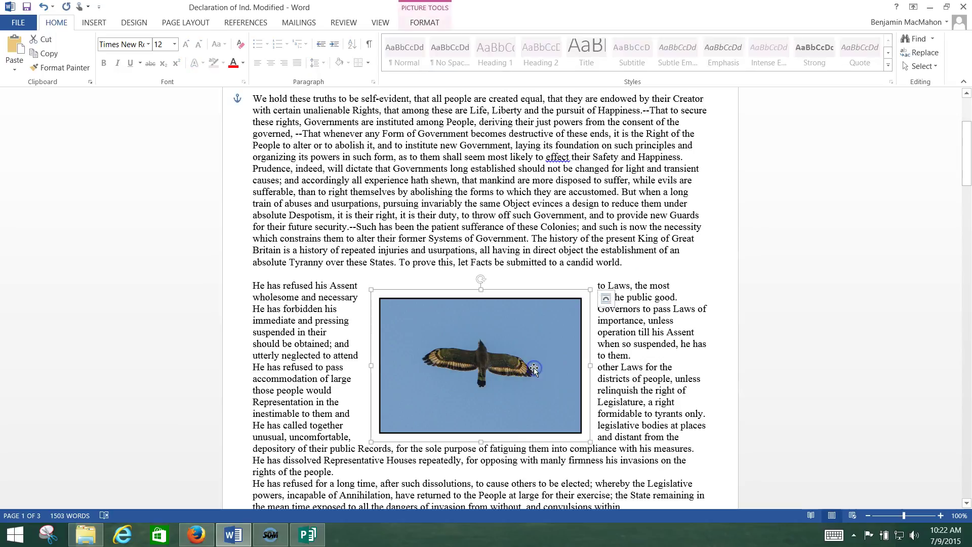
{"action": "left_click", "coordinate": [414, 6]}
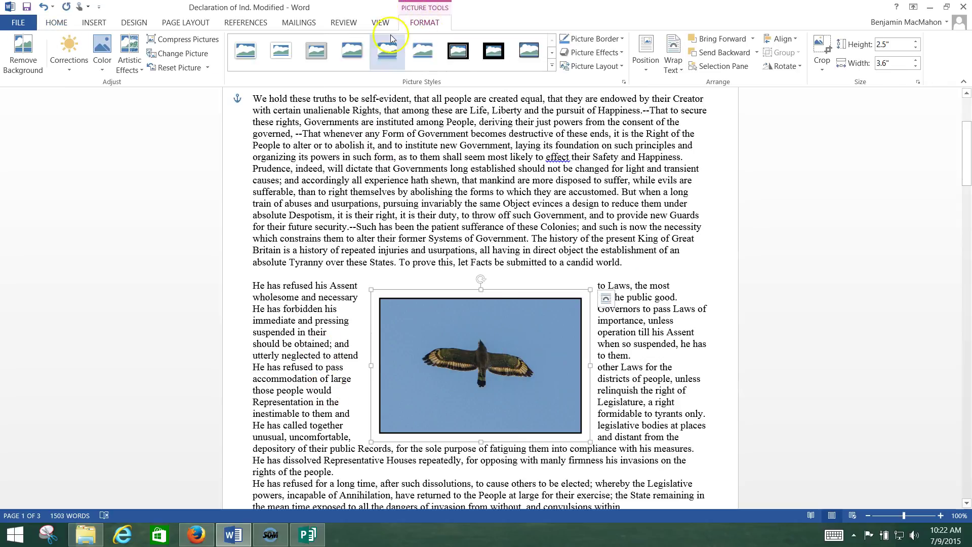
{"action": "left_click", "coordinate": [435, 11]}
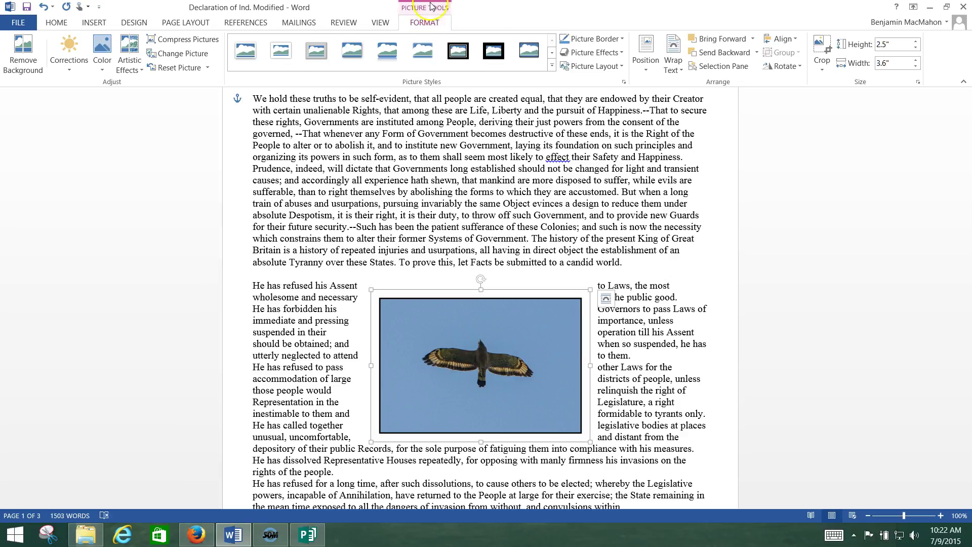
{"action": "left_click", "coordinate": [129, 346]}
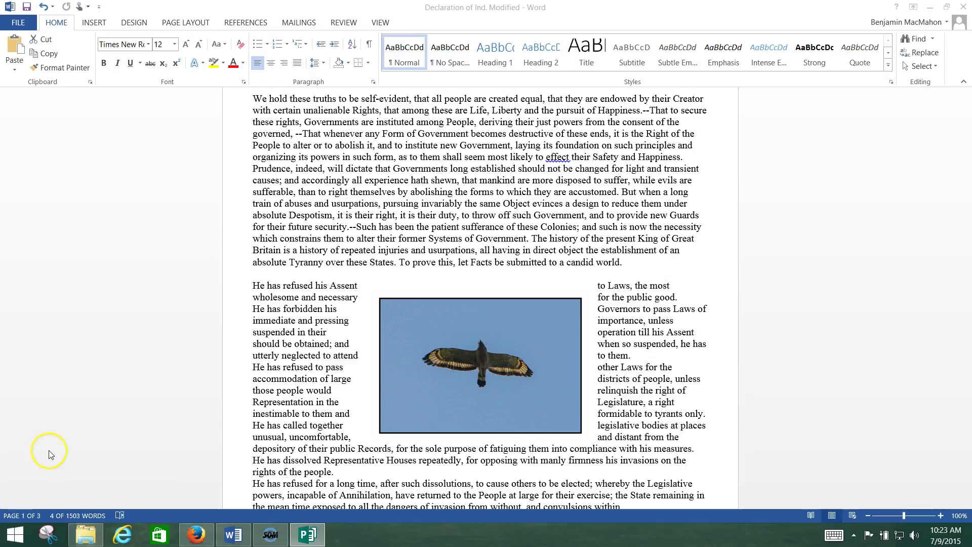
{"action": "left_click", "coordinate": [27, 9]}
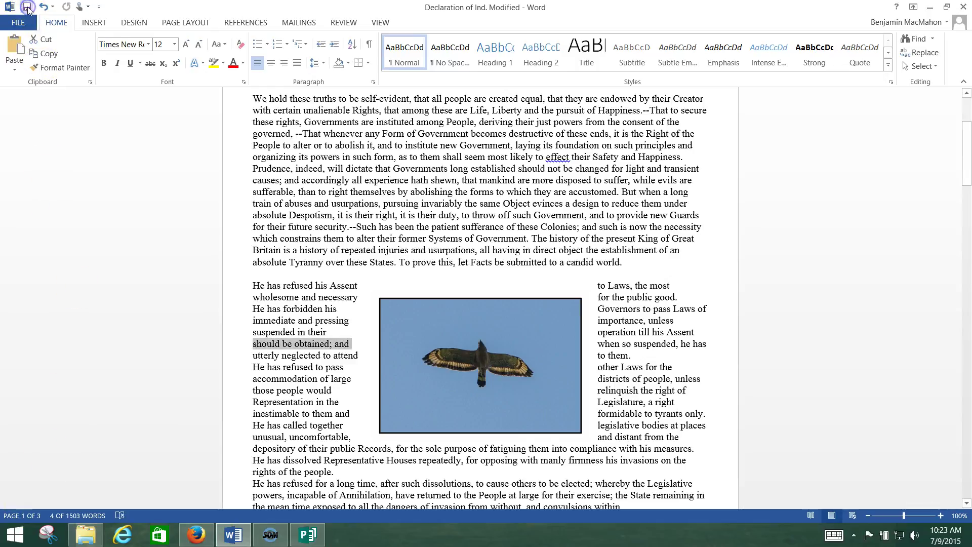
- Close the Declaration document and start a new blank Word document
{"action": "left_click", "coordinate": [964, 7]}
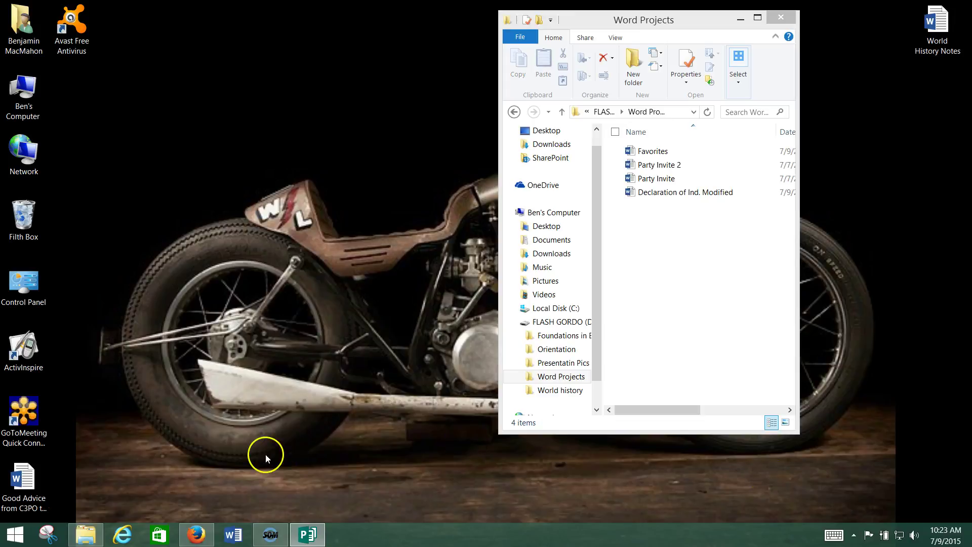
{"action": "left_click", "coordinate": [238, 533]}
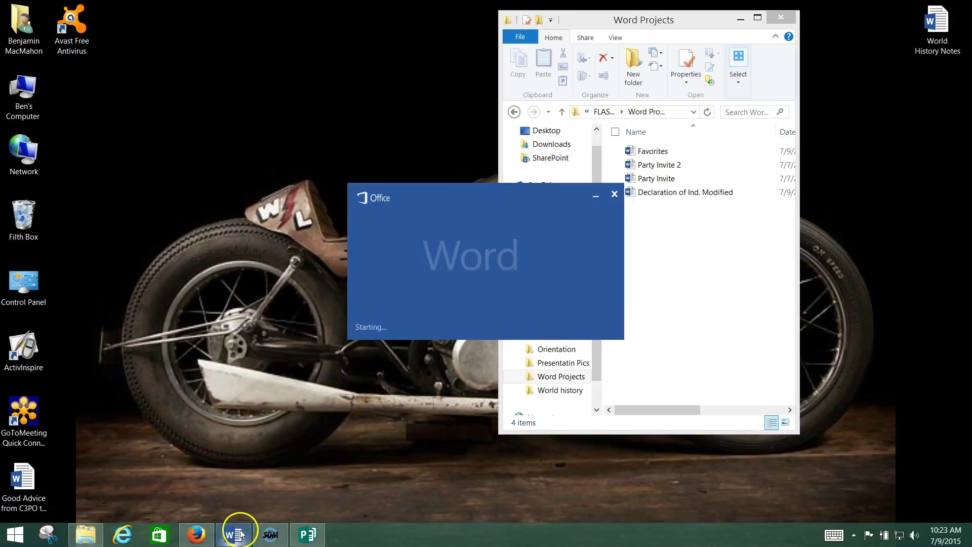
{"action": "left_click", "coordinate": [301, 101]}
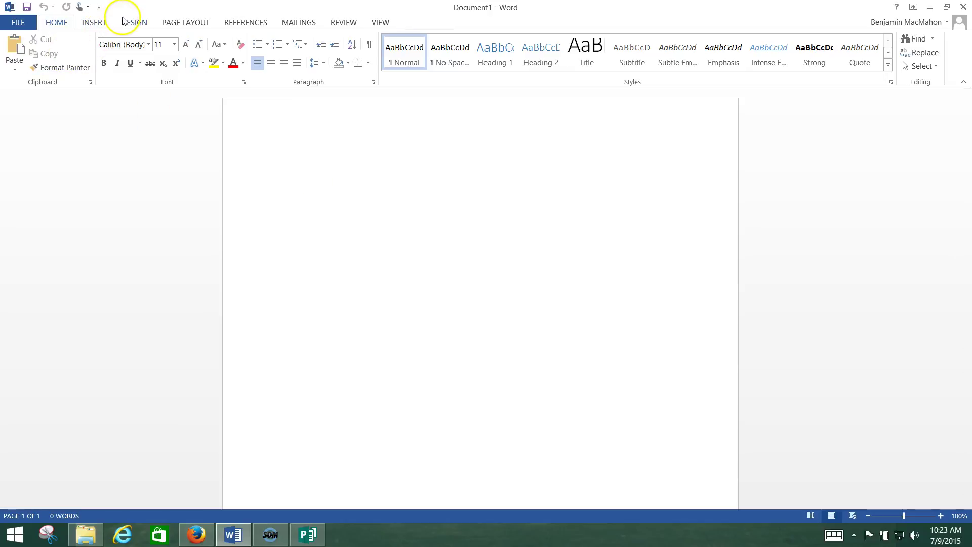
{"action": "left_click", "coordinate": [104, 23]}
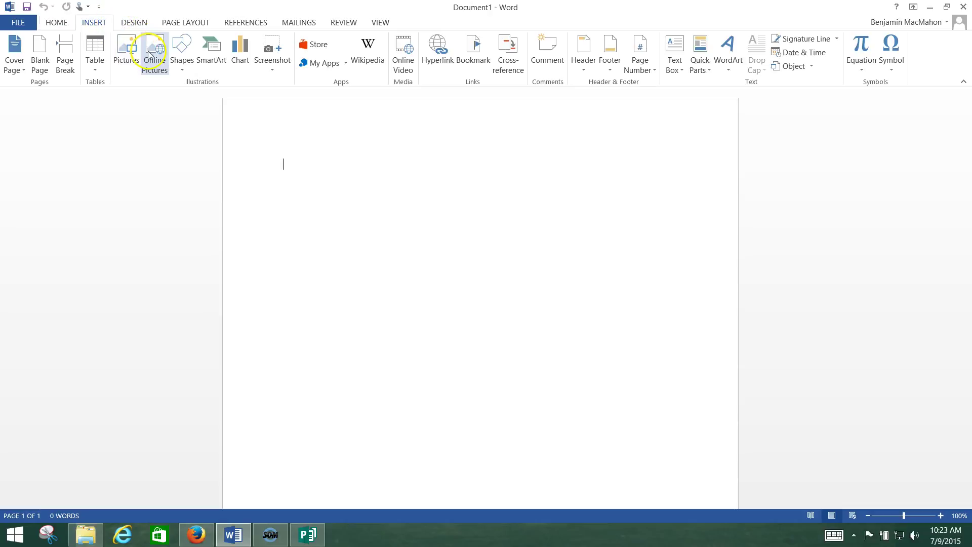
{"action": "left_click", "coordinate": [124, 50]}
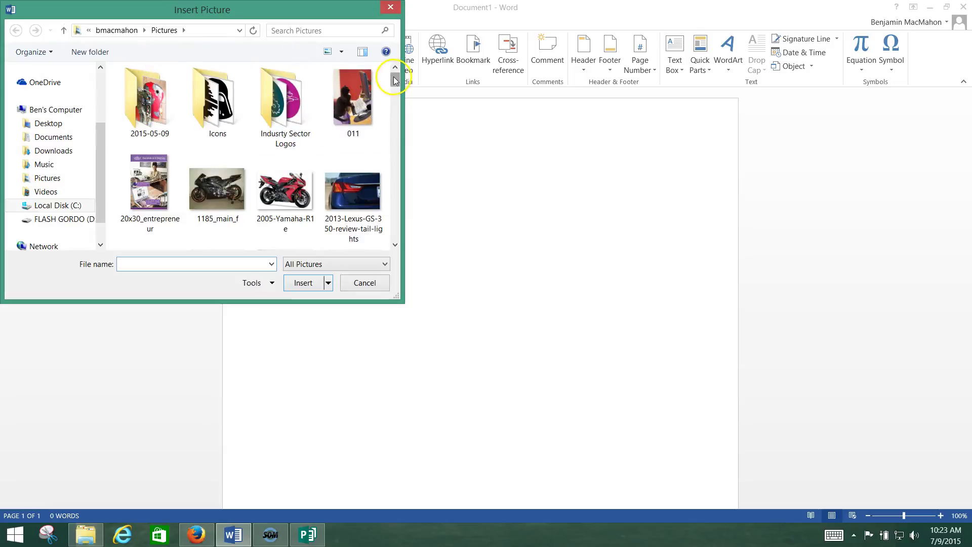
{"action": "left_click_drag", "start_coordinate": [396, 81], "coordinate": [399, 90]}
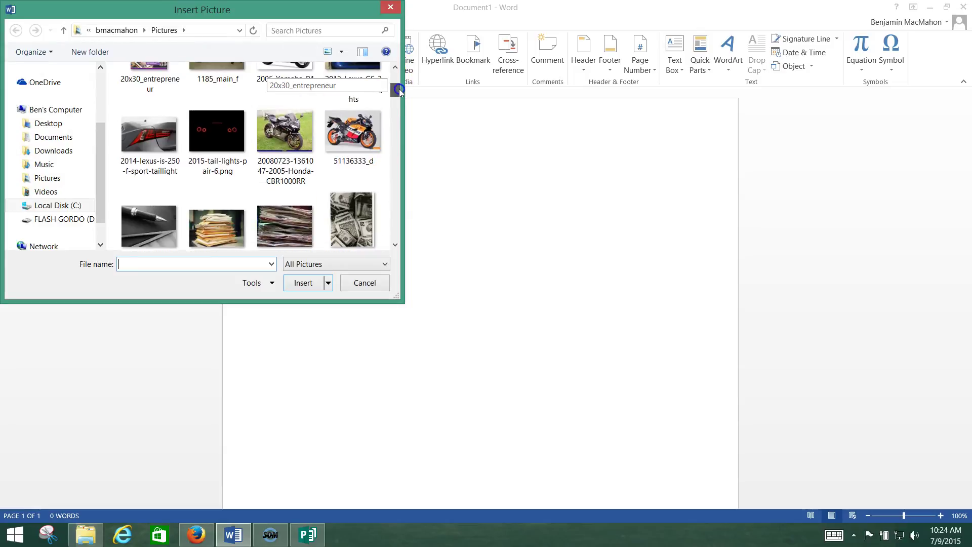
{"action": "left_click", "coordinate": [359, 230]}
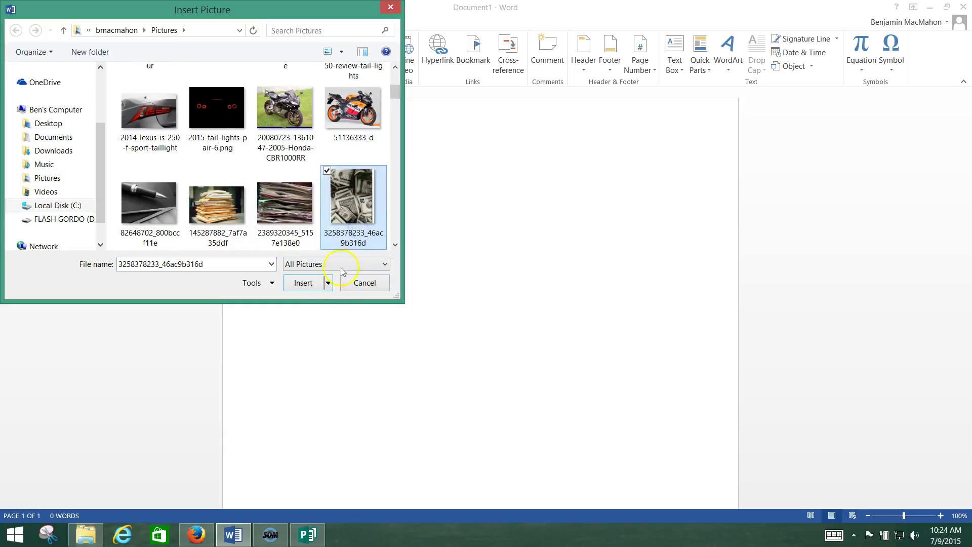
{"action": "left_click", "coordinate": [305, 283]}
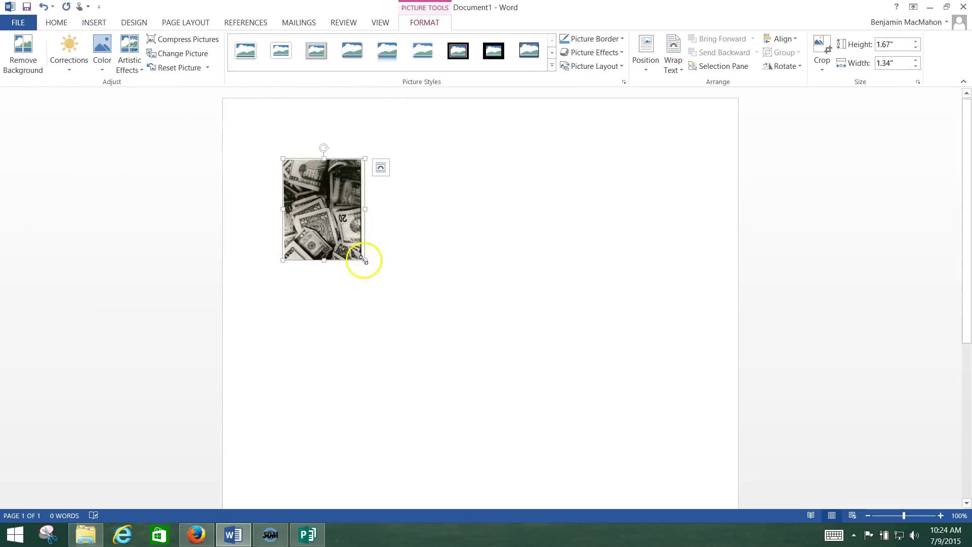
- Enlarge the money photo from its corner, then stretch it wider from the side
{"action": "left_click_drag", "start_coordinate": [366, 261], "coordinate": [569, 407]}
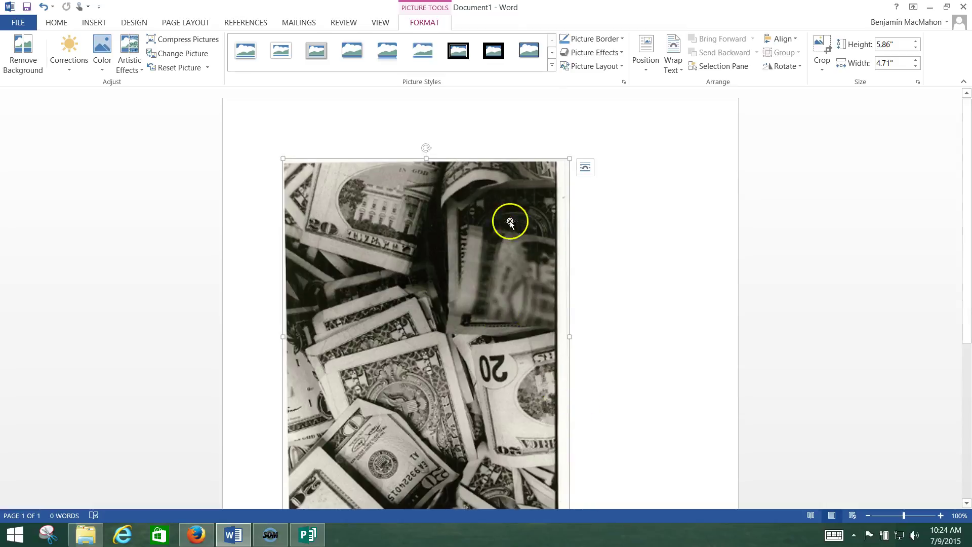
{"action": "scroll", "coordinate": [608, 391], "scroll_direction": "down", "scroll_amount": 5}
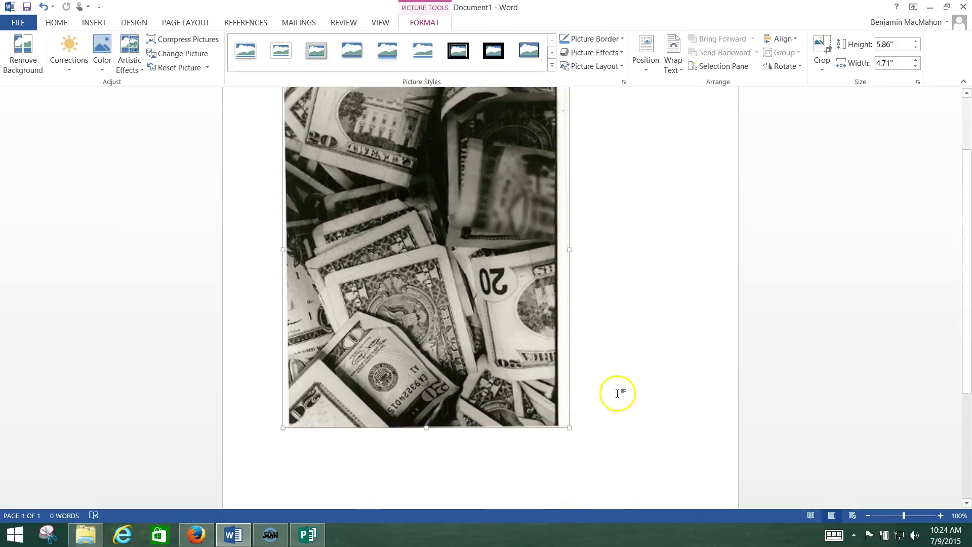
{"action": "scroll", "coordinate": [599, 391], "scroll_direction": "up", "scroll_amount": 5}
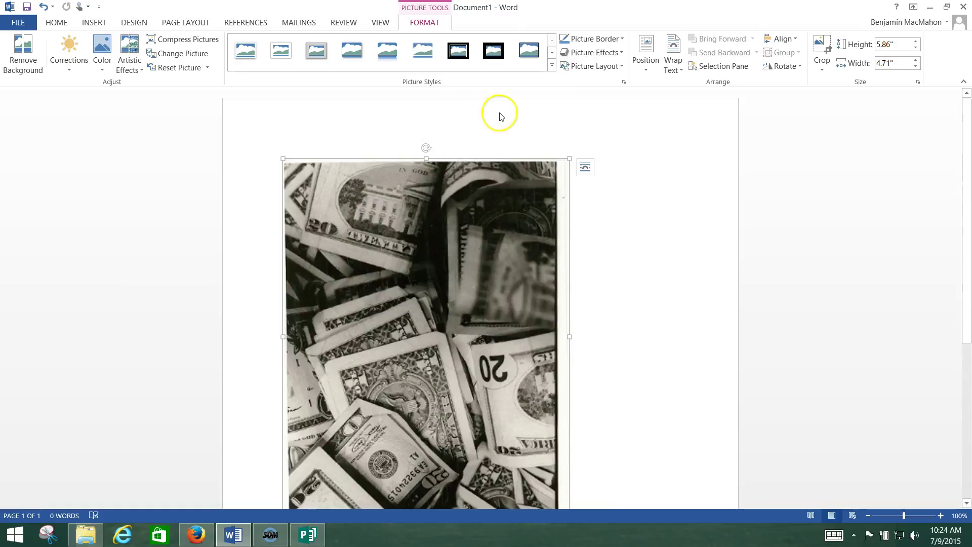
{"action": "scroll", "coordinate": [400, 380], "scroll_direction": "down", "scroll_amount": 3}
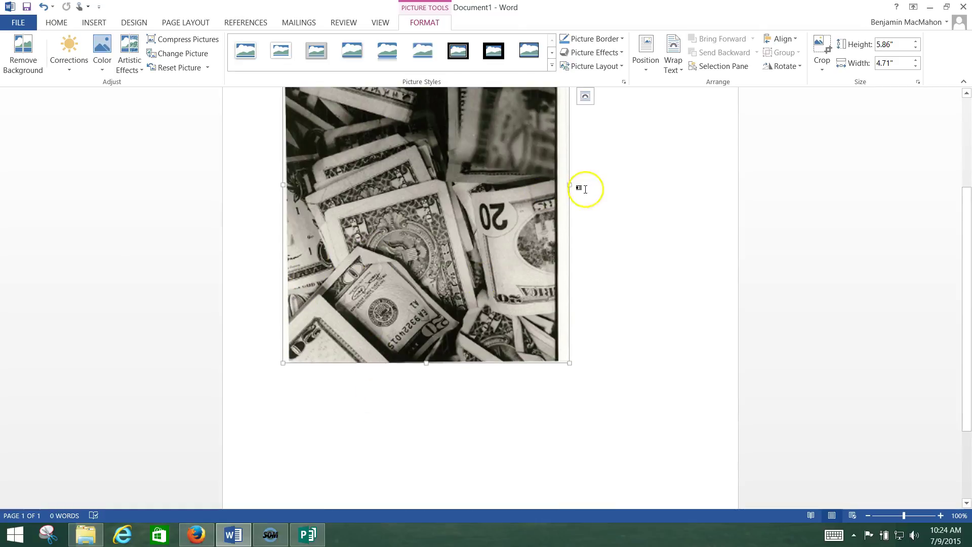
{"action": "left_click_drag", "start_coordinate": [568, 185], "coordinate": [686, 199]}
{"action": "scroll", "coordinate": [610, 246], "scroll_direction": "up", "scroll_amount": 3}
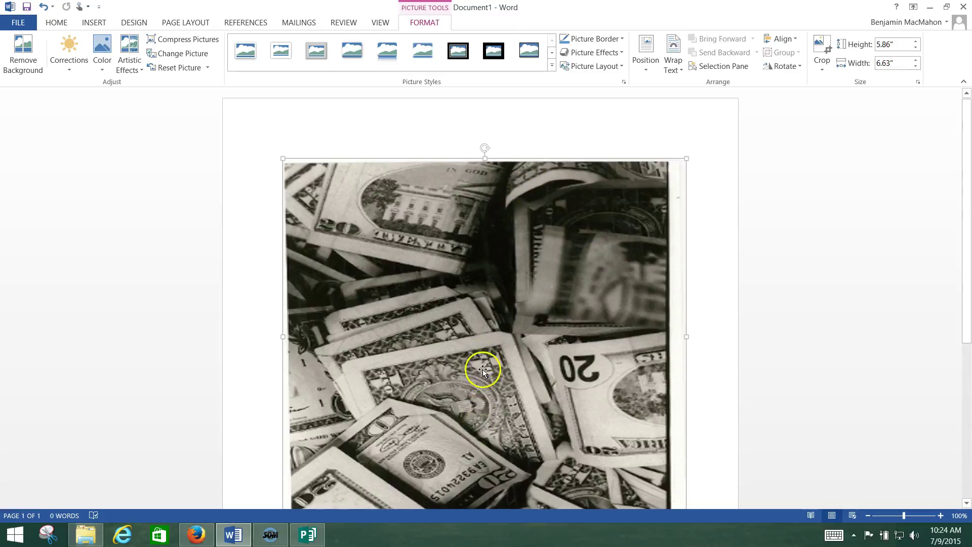
{"action": "scroll", "coordinate": [482, 367], "scroll_direction": "down", "scroll_amount": 1}
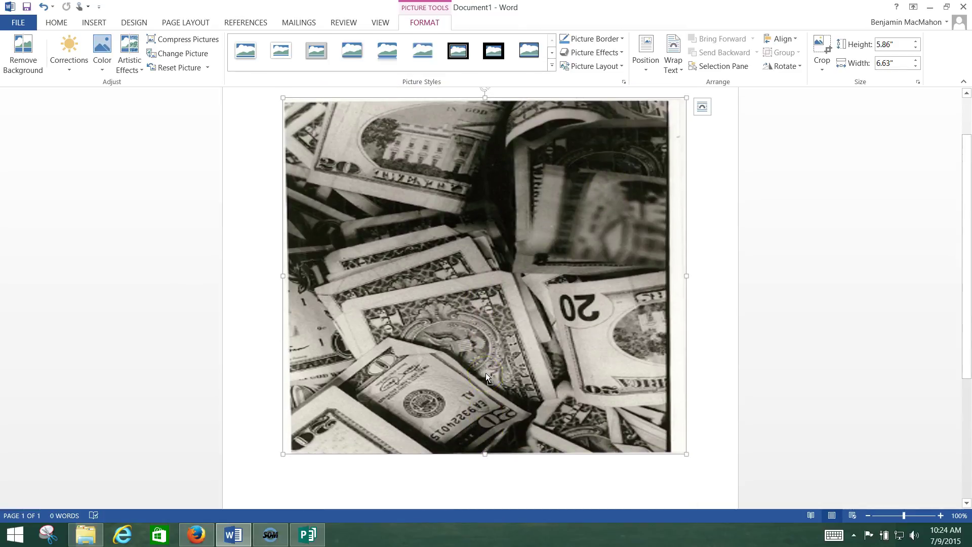
- Undo the side stretch and enlarge the photo proportionally to about 8.47 by 6.81 inches
{"action": "key", "text": "ctrl+z"}
{"action": "scroll", "coordinate": [531, 384], "scroll_direction": "down", "scroll_amount": 2}
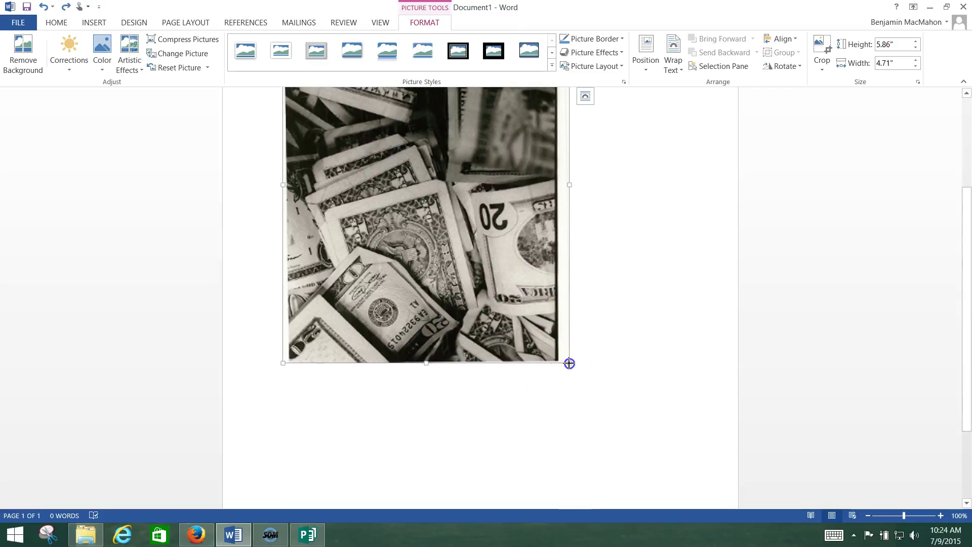
{"action": "left_click_drag", "start_coordinate": [569, 363], "coordinate": [670, 415]}
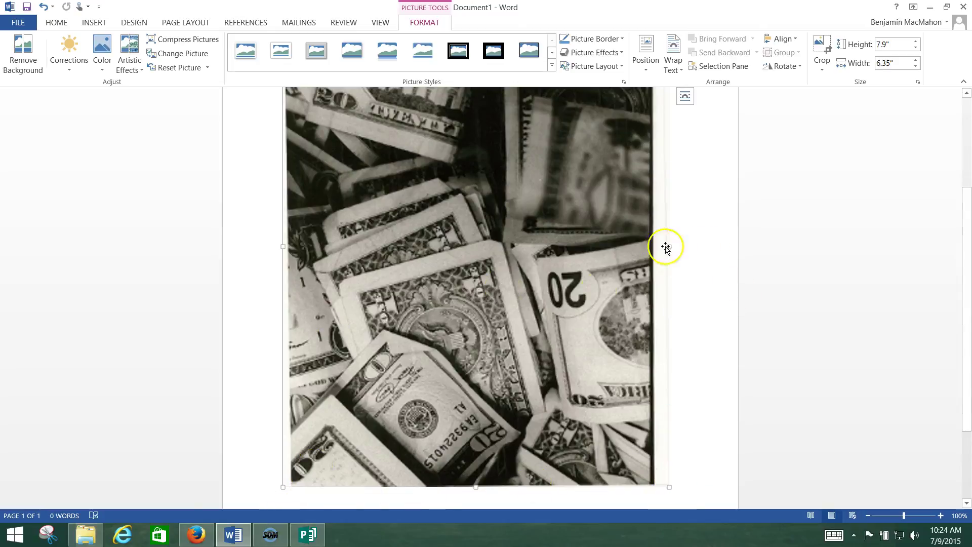
{"action": "scroll", "coordinate": [510, 273], "scroll_direction": "up", "scroll_amount": 5}
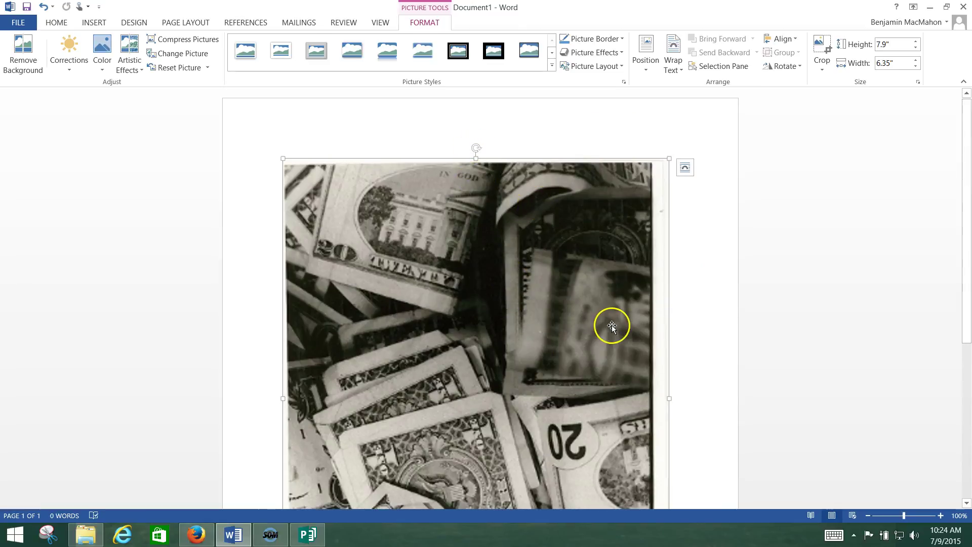
{"action": "scroll", "coordinate": [611, 326], "scroll_direction": "down", "scroll_amount": 5}
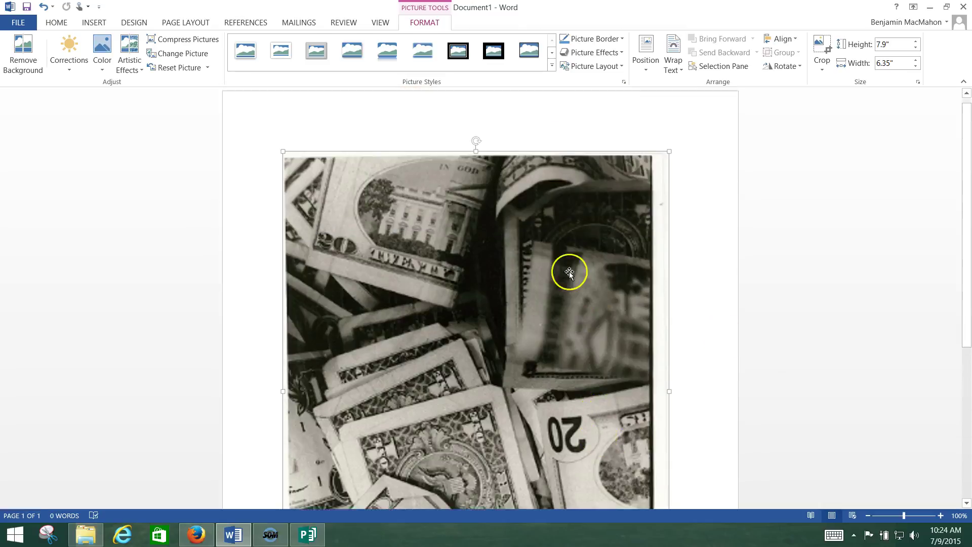
{"action": "scroll", "coordinate": [569, 272], "scroll_direction": "up", "scroll_amount": 5}
{"action": "left_click_drag", "start_coordinate": [295, 160], "coordinate": [260, 121]}
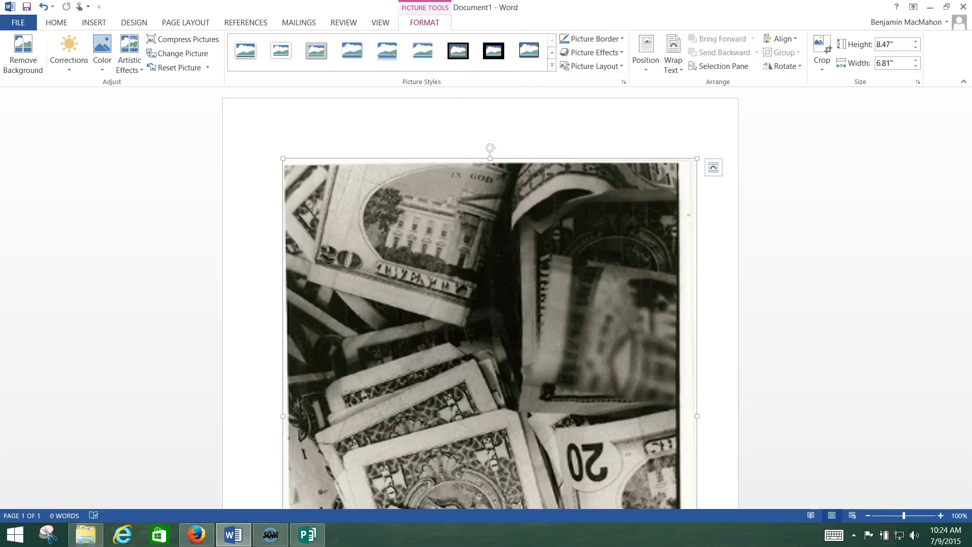
- Set the page margins to Narrow
{"action": "left_click", "coordinate": [175, 23]}
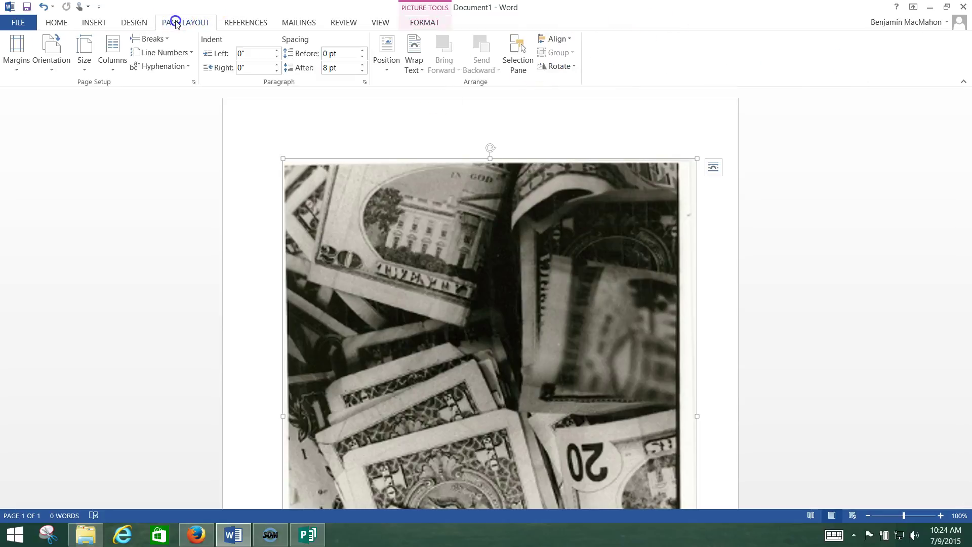
{"action": "left_click", "coordinate": [17, 50]}
{"action": "left_click", "coordinate": [16, 130]}
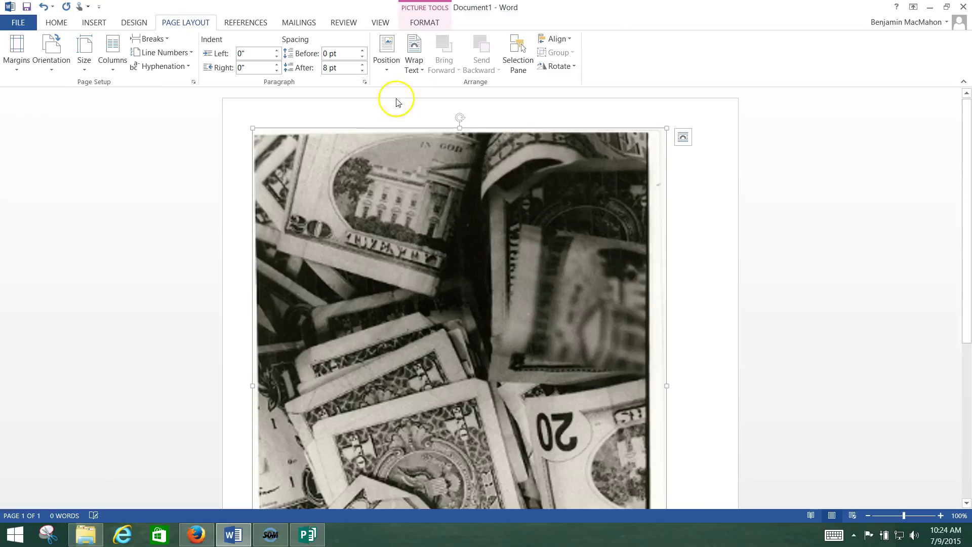
- Enlarge the money photo to 9.45 by 7.6 inches to fill the wider page, then reselect it
{"action": "scroll", "coordinate": [618, 298], "scroll_direction": "down", "scroll_amount": 10}
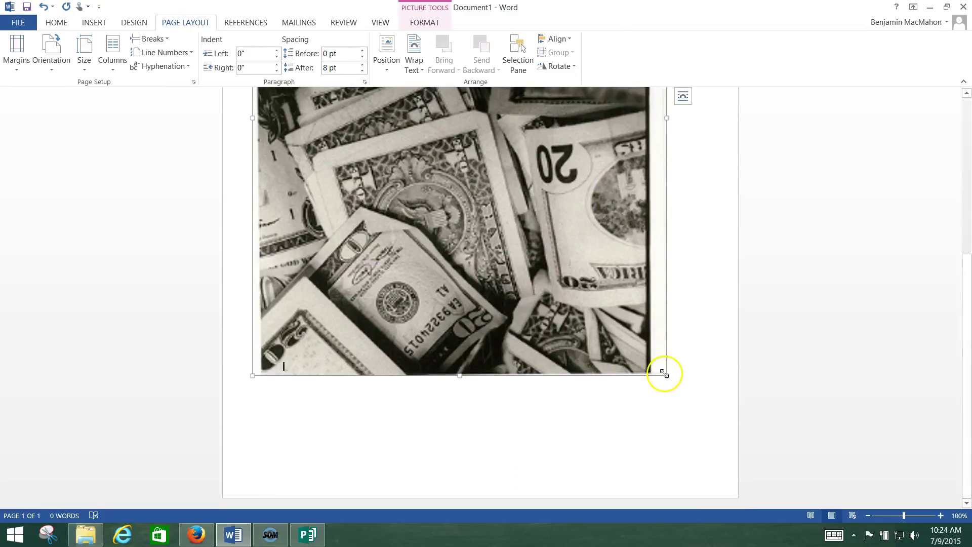
{"action": "left_click_drag", "start_coordinate": [666, 378], "coordinate": [721, 413]}
{"action": "scroll", "coordinate": [699, 410], "scroll_direction": "up", "scroll_amount": 10}
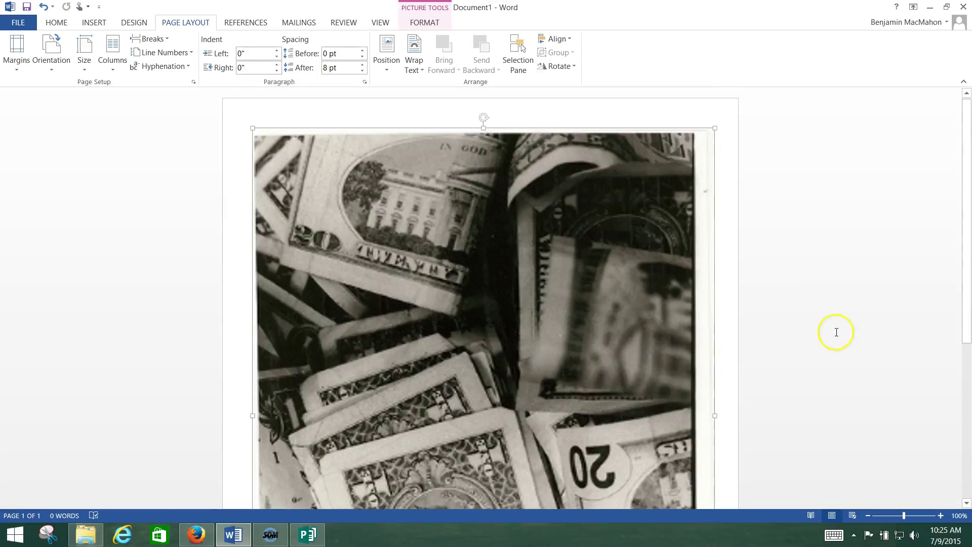
{"action": "left_click", "coordinate": [838, 330]}
{"action": "scroll", "coordinate": [723, 381], "scroll_direction": "up", "scroll_amount": 4}
{"action": "scroll", "coordinate": [722, 381], "scroll_direction": "up", "scroll_amount": 3}
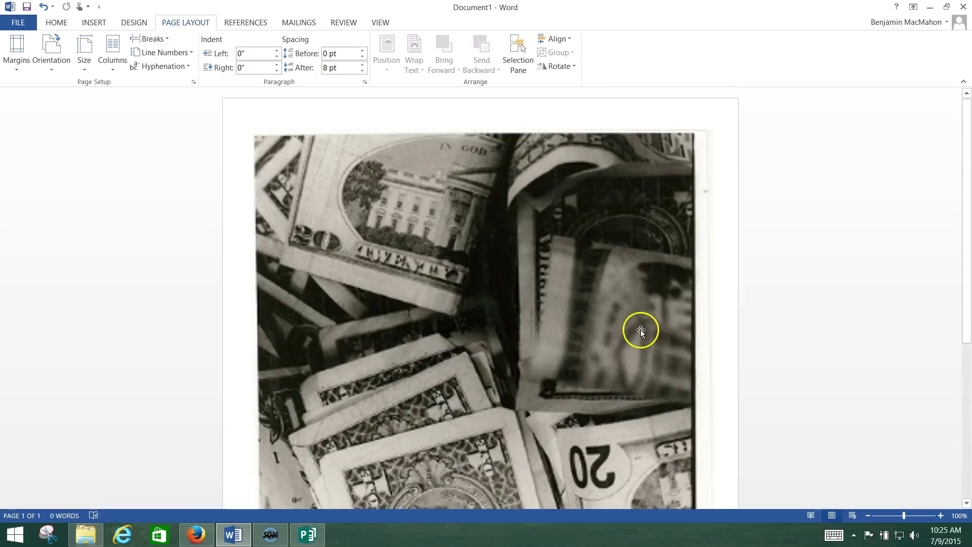
{"action": "left_click", "coordinate": [543, 288]}
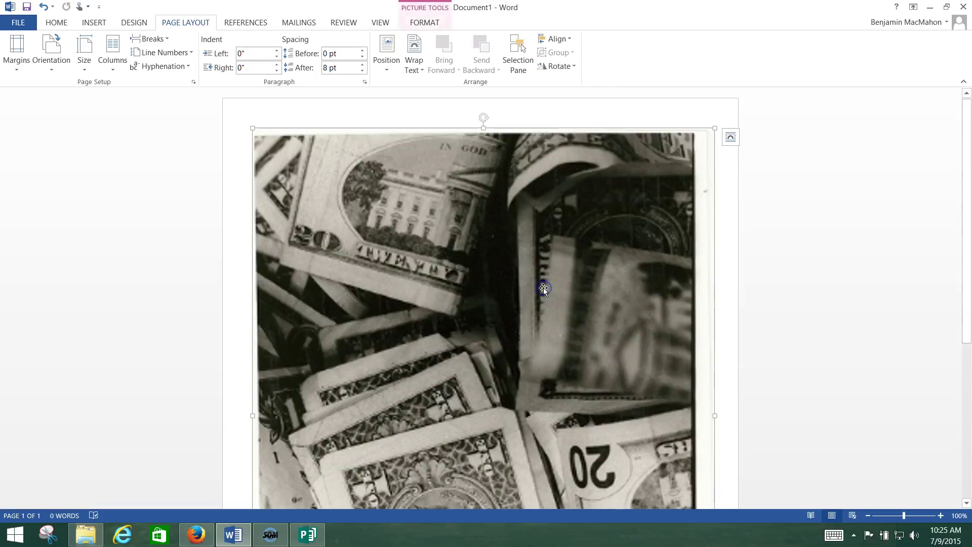
{"action": "left_click", "coordinate": [426, 22]}
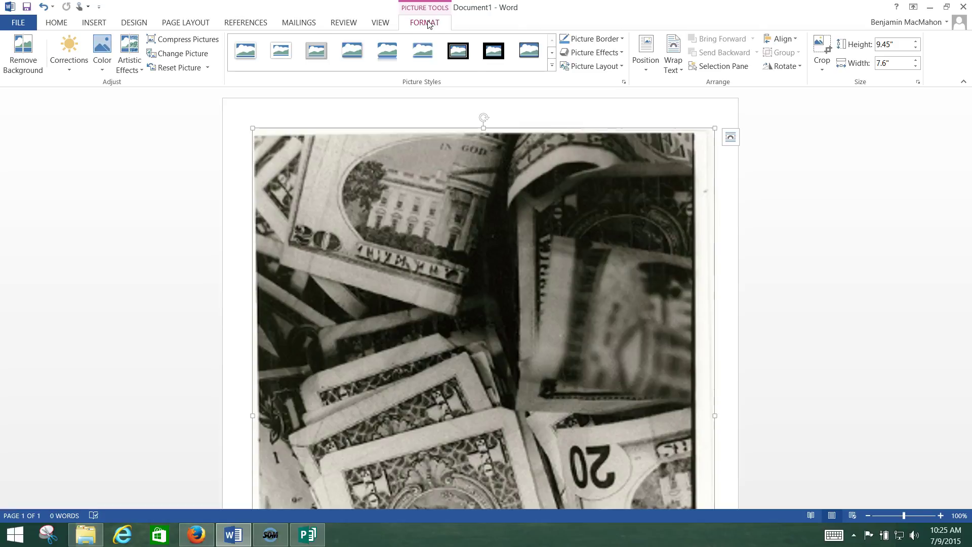
- Crop the money photo to a right-triangle shape
{"action": "left_click", "coordinate": [822, 64]}
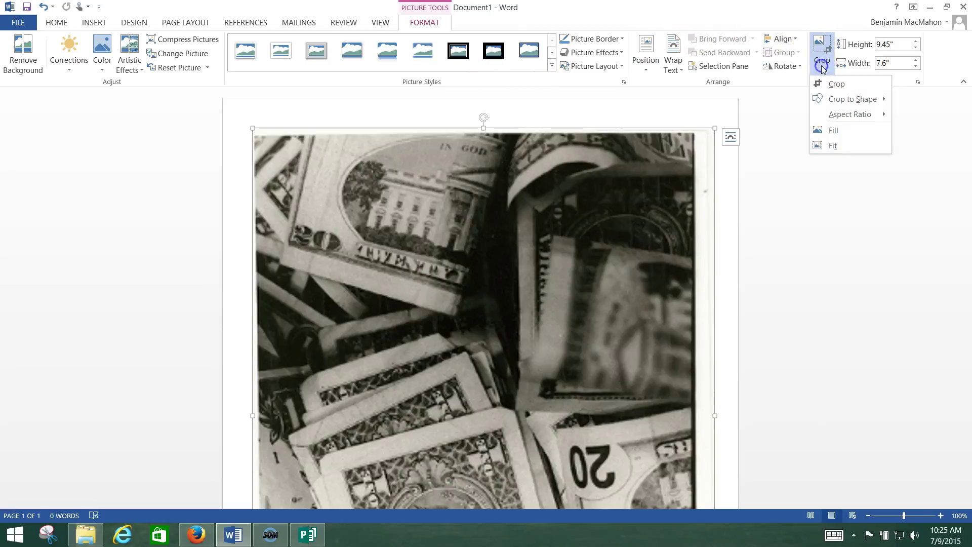
{"action": "left_click", "coordinate": [856, 101]}
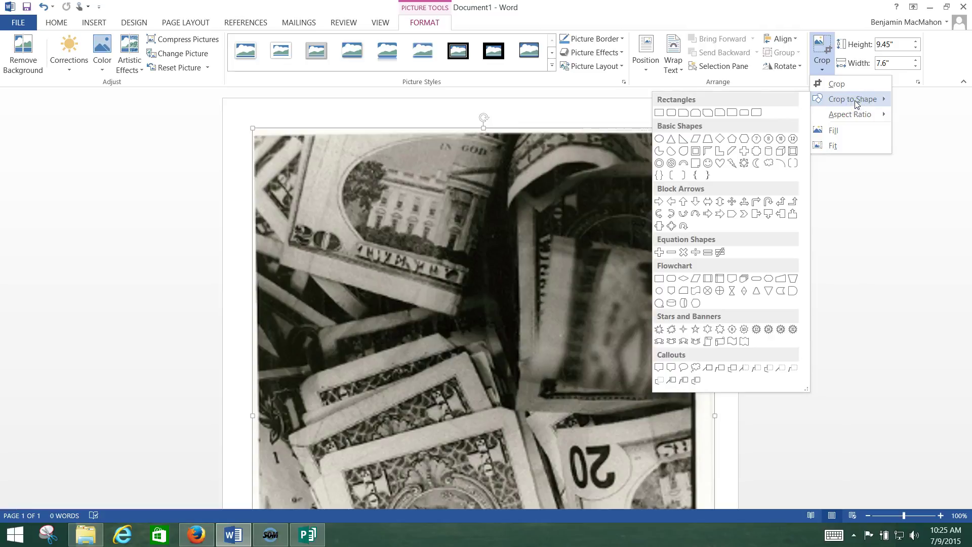
{"action": "left_click", "coordinate": [682, 146]}
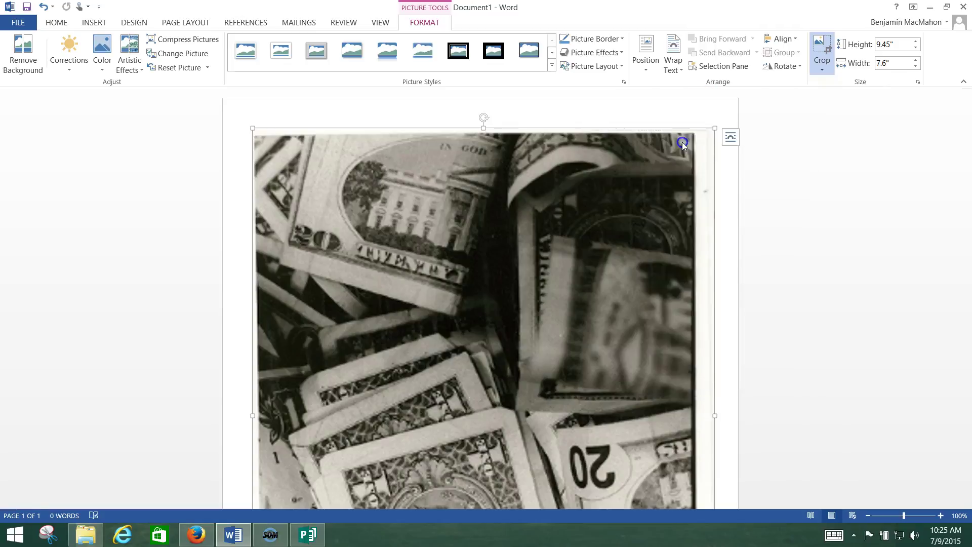
{"action": "scroll", "coordinate": [724, 255], "scroll_direction": "down", "scroll_amount": 5}
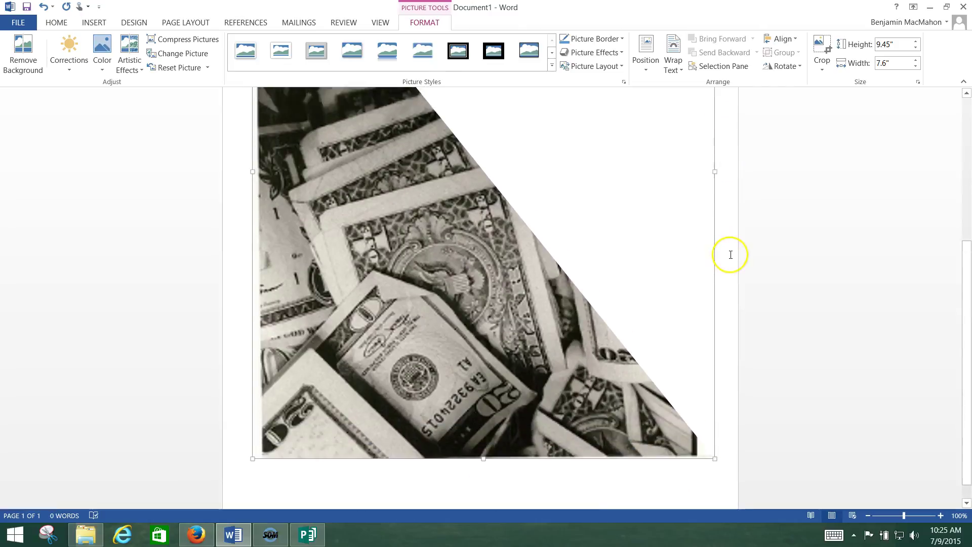
{"action": "scroll", "coordinate": [732, 255], "scroll_direction": "up", "scroll_amount": 5}
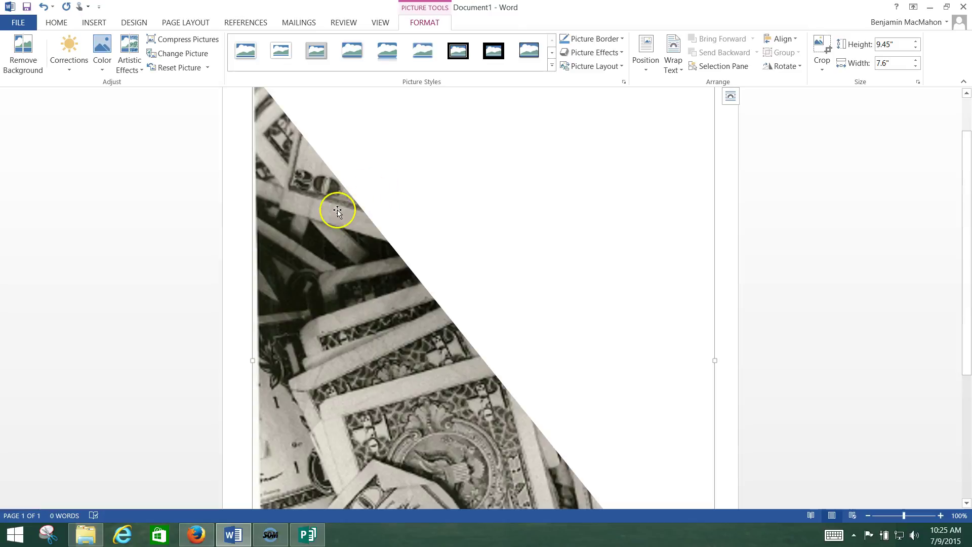
{"action": "scroll", "coordinate": [334, 211], "scroll_direction": "up", "scroll_amount": 1}
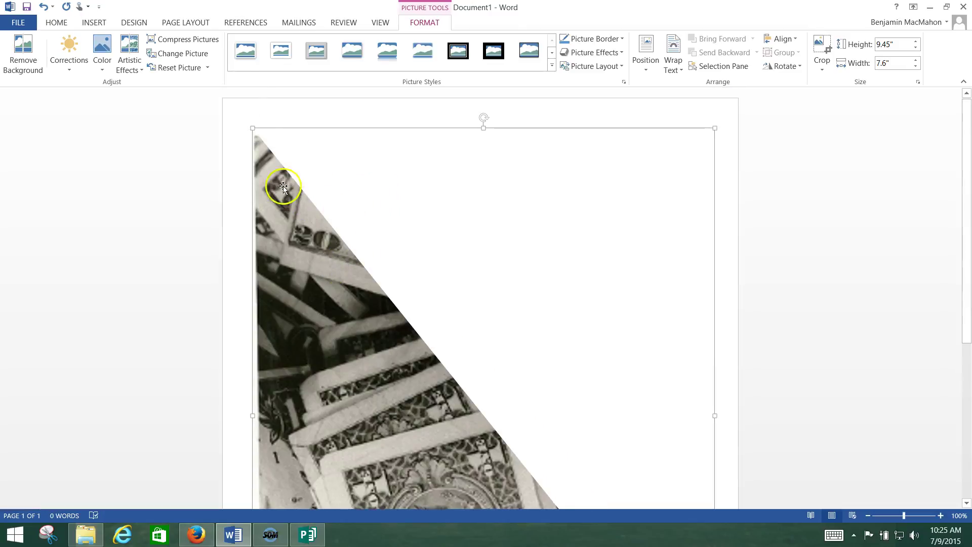
{"action": "scroll", "coordinate": [272, 131], "scroll_direction": "down", "scroll_amount": 1}
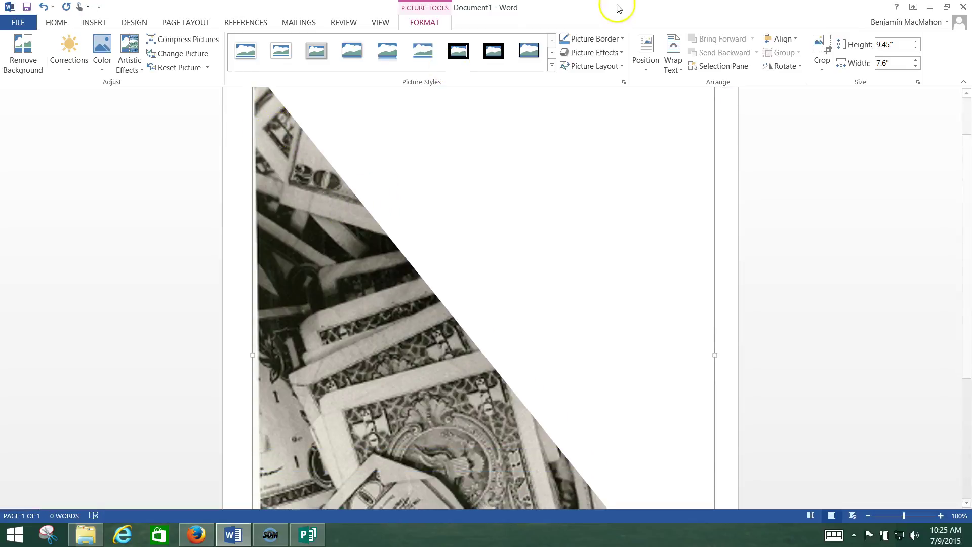
- Give the triangular picture a black border with 6 pt weight
{"action": "left_click", "coordinate": [621, 40]}
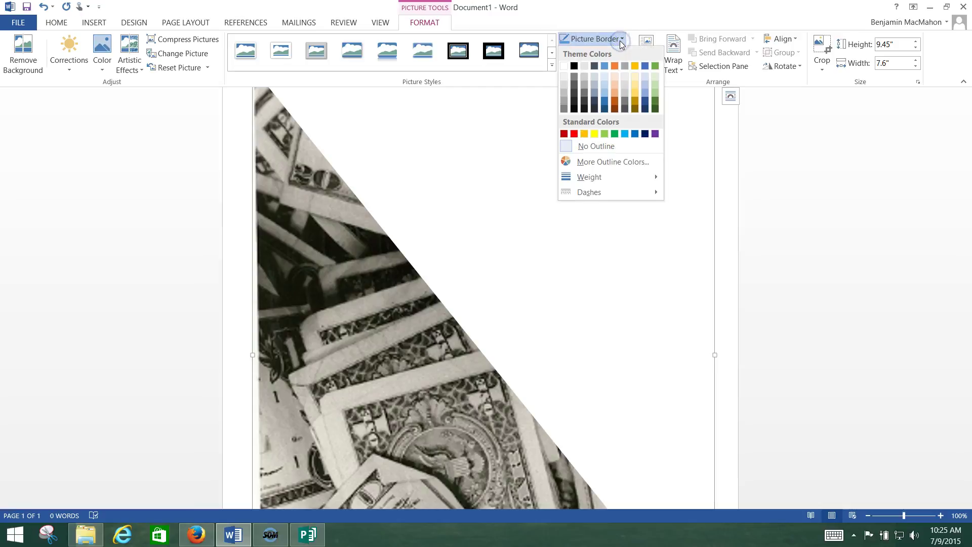
{"action": "left_click", "coordinate": [575, 66]}
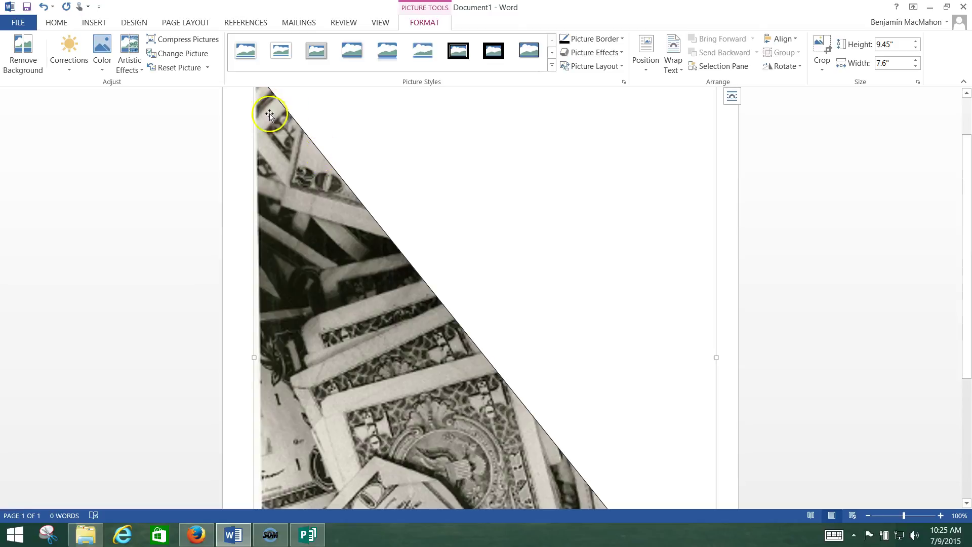
{"action": "left_click", "coordinate": [619, 40]}
{"action": "mouse_move", "coordinate": [618, 175]}
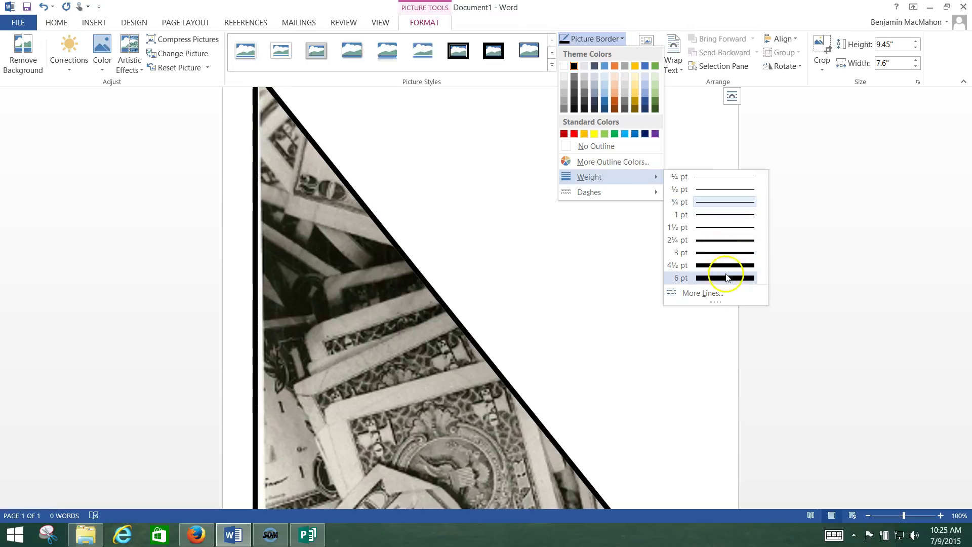
{"action": "left_click", "coordinate": [726, 276]}
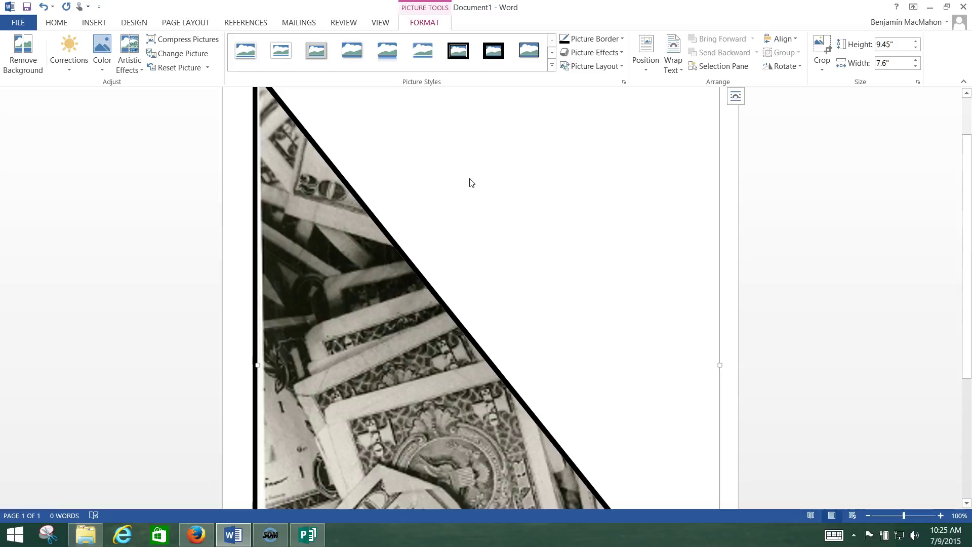
{"action": "left_click", "coordinate": [463, 182]}
{"action": "left_click", "coordinate": [130, 66]}
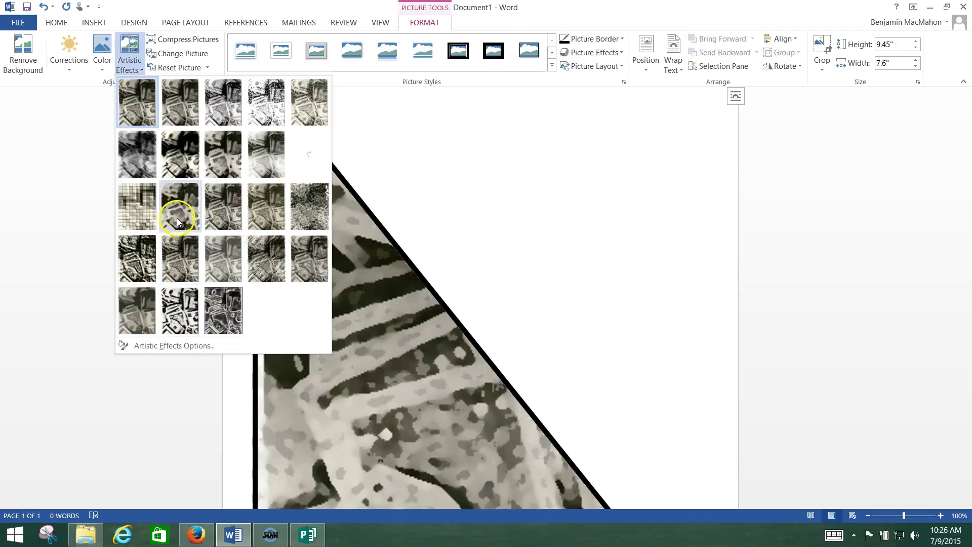
- Apply a high-contrast artistic effect to the triangular picture
{"action": "left_click", "coordinate": [178, 311]}
{"action": "scroll", "coordinate": [622, 251], "scroll_direction": "down", "scroll_amount": 3}
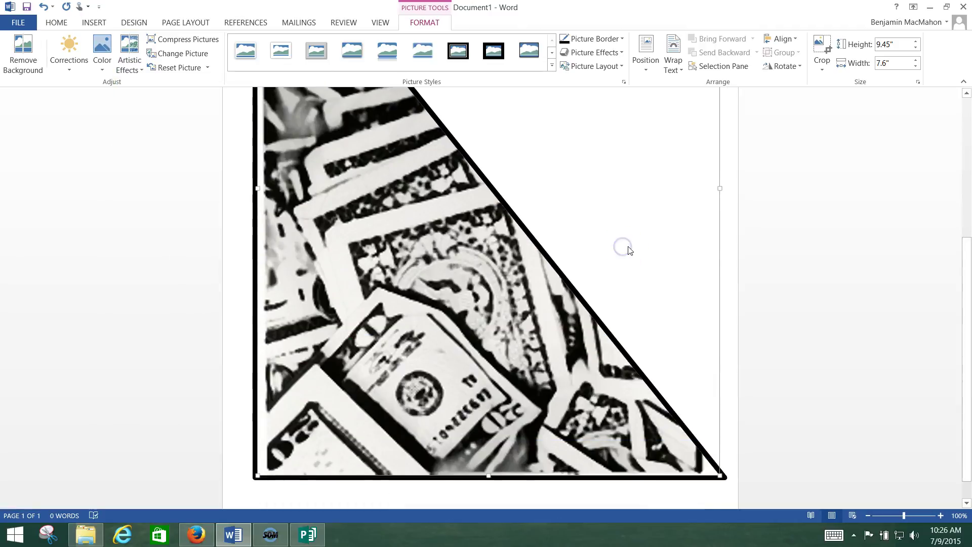
{"action": "scroll", "coordinate": [629, 251], "scroll_direction": "up", "scroll_amount": 5}
{"action": "left_click", "coordinate": [638, 249]}
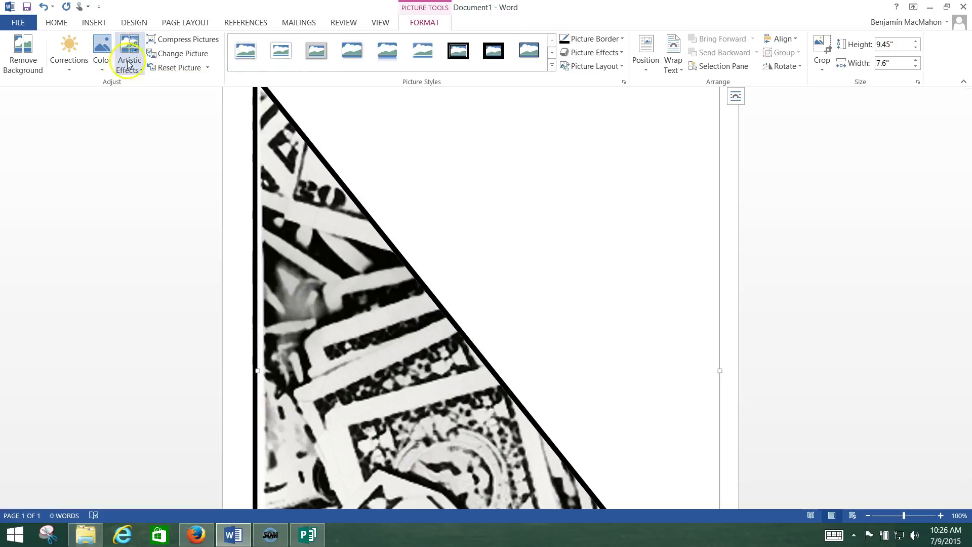
{"action": "left_click", "coordinate": [176, 57]}
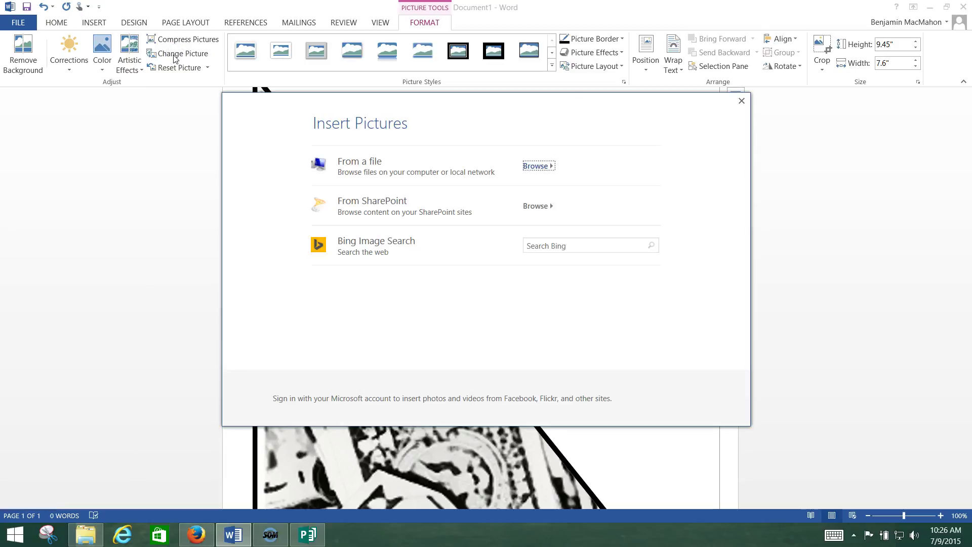
{"action": "left_click", "coordinate": [741, 100]}
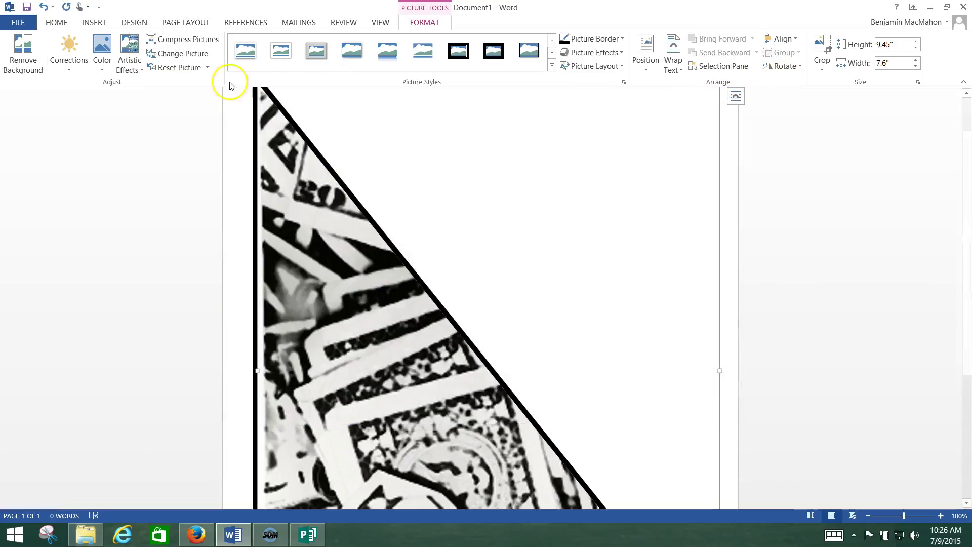
- Add an orange glow around the picture's border, then deselect the picture
{"action": "left_click", "coordinate": [139, 71]}
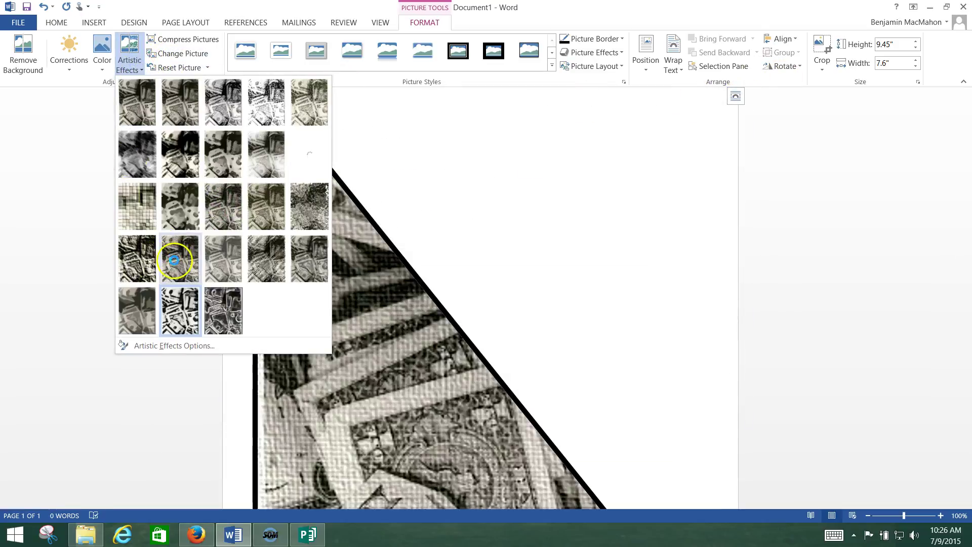
{"action": "left_click", "coordinate": [172, 345]}
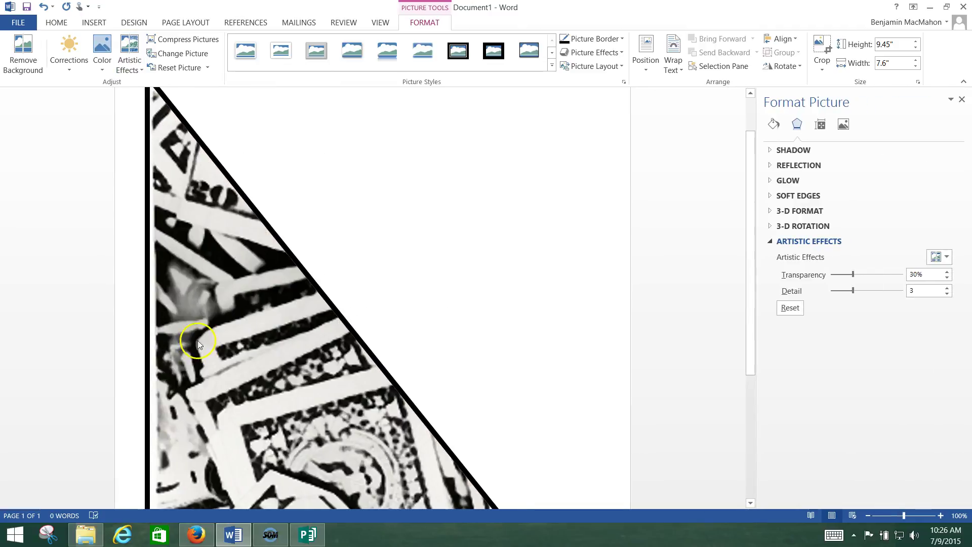
{"action": "left_click", "coordinate": [788, 181]}
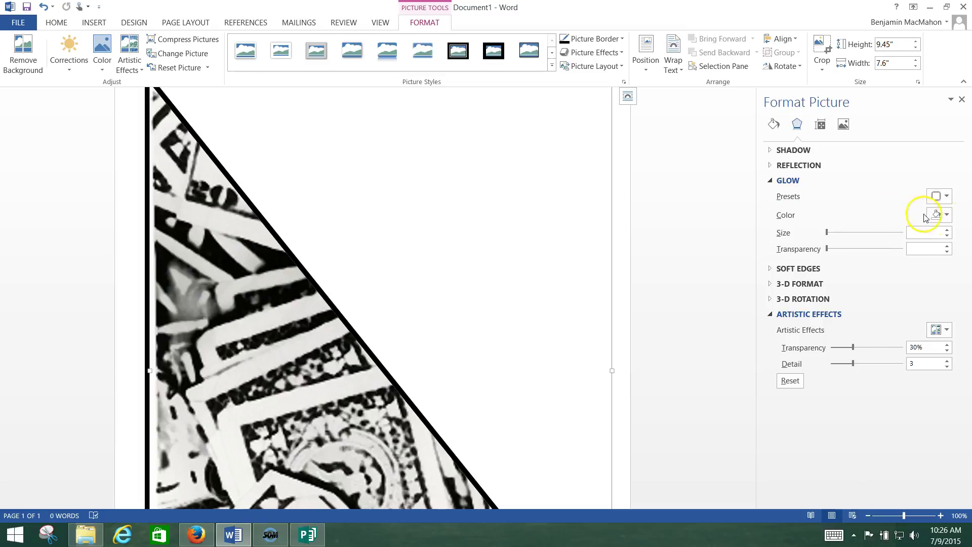
{"action": "left_click", "coordinate": [944, 215]}
{"action": "left_click", "coordinate": [929, 244]}
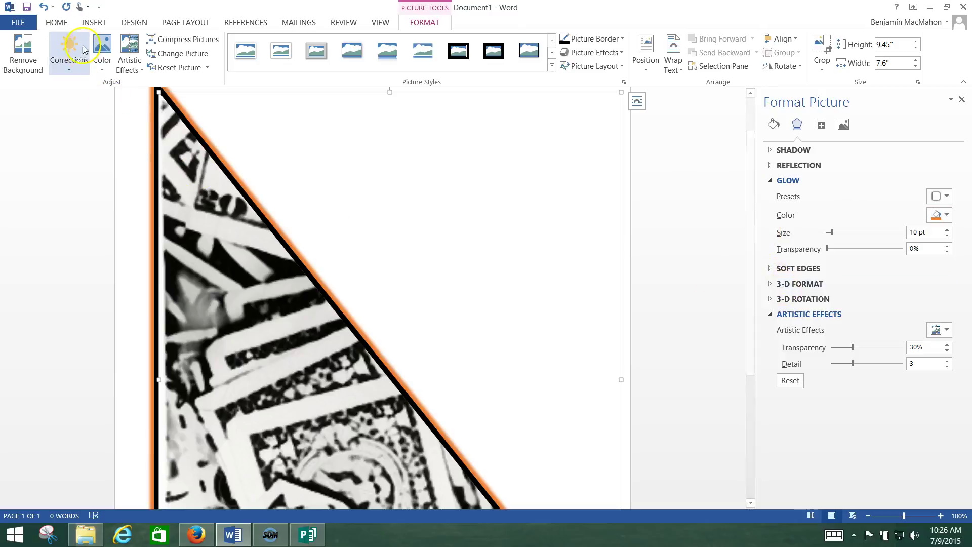
{"action": "left_click", "coordinate": [74, 64]}
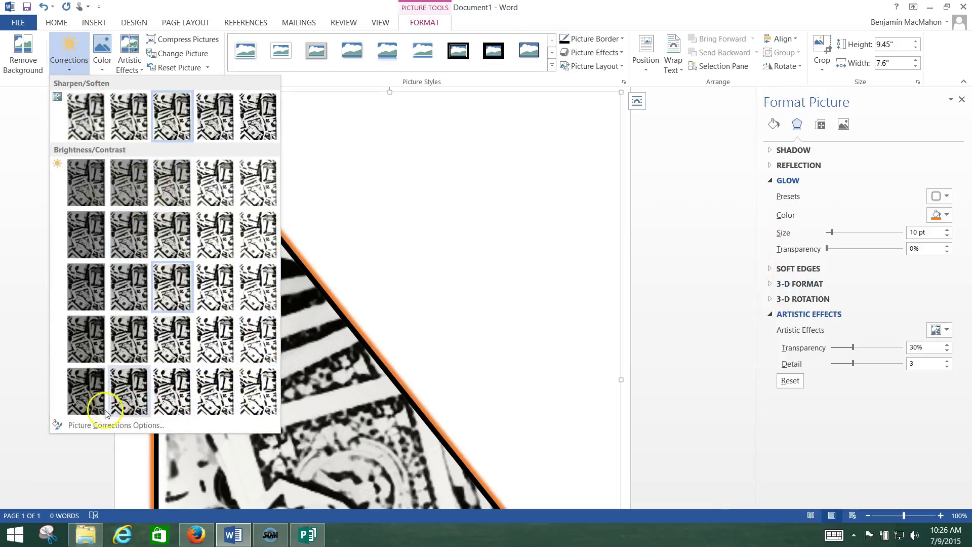
{"action": "left_click", "coordinate": [324, 326]}
{"action": "scroll", "coordinate": [414, 254], "scroll_direction": "up", "scroll_amount": 1}
{"action": "scroll", "coordinate": [400, 240], "scroll_direction": "down", "scroll_amount": 2}
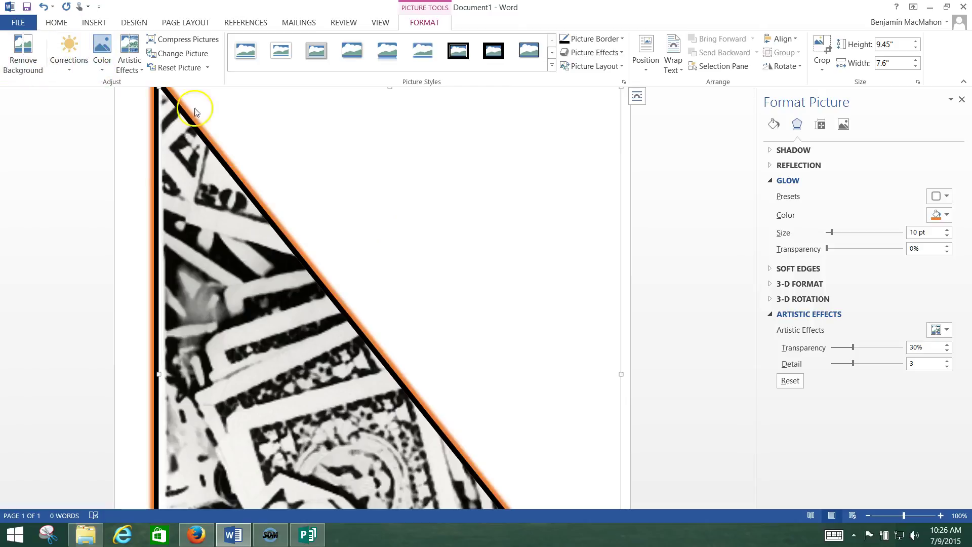
{"action": "left_click", "coordinate": [421, 206]}
- Scroll through the page to check the finished triangular glowing picture
{"action": "scroll", "coordinate": [449, 212], "scroll_direction": "down", "scroll_amount": 5}
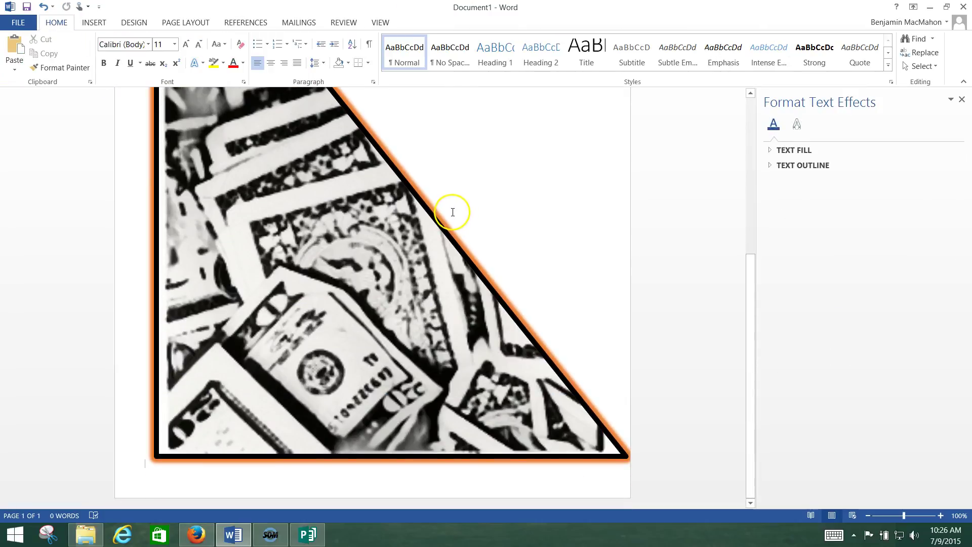
{"action": "scroll", "coordinate": [453, 212], "scroll_direction": "up", "scroll_amount": 5}
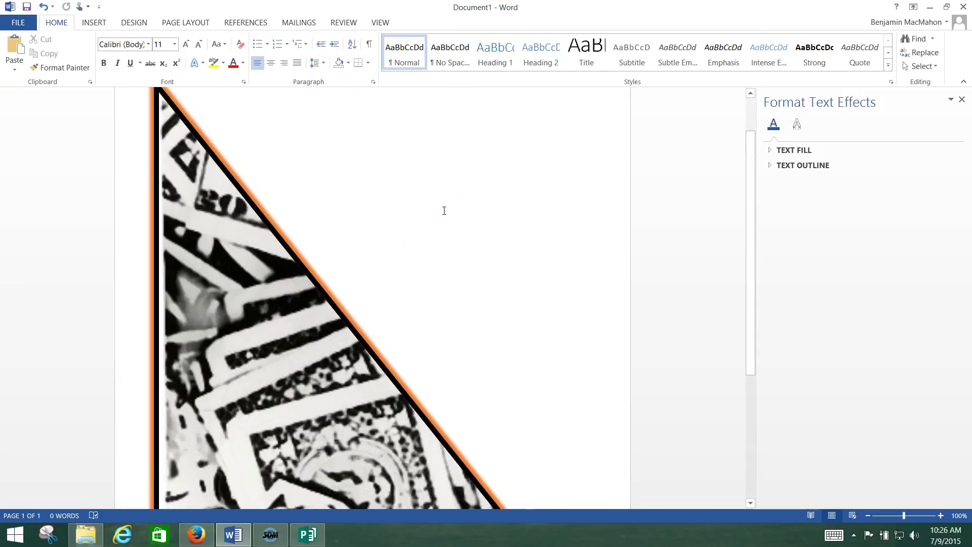
{"action": "scroll", "coordinate": [723, 237], "scroll_direction": "down", "scroll_amount": 5}
{"action": "scroll", "coordinate": [348, 253], "scroll_direction": "up", "scroll_amount": 4}
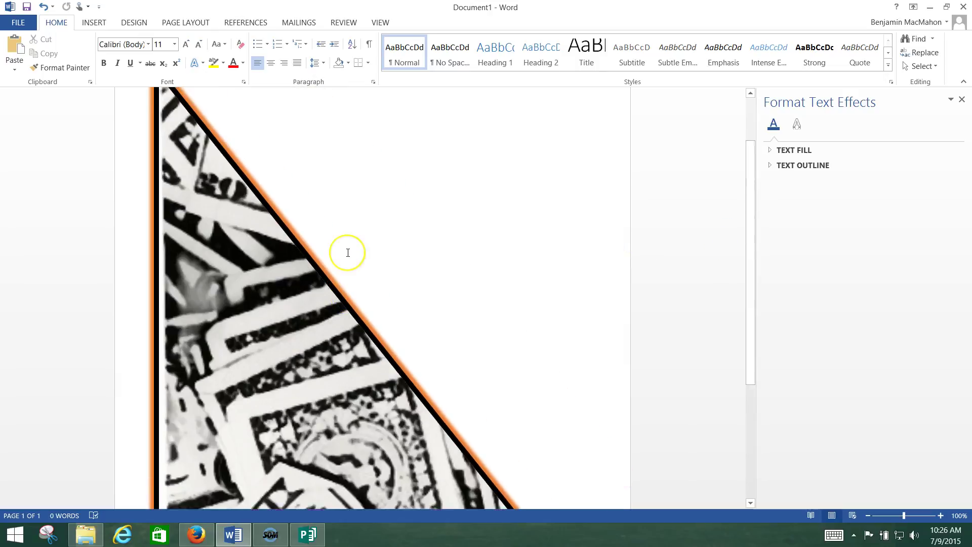
{"action": "scroll", "coordinate": [330, 244], "scroll_direction": "up", "scroll_amount": 2}
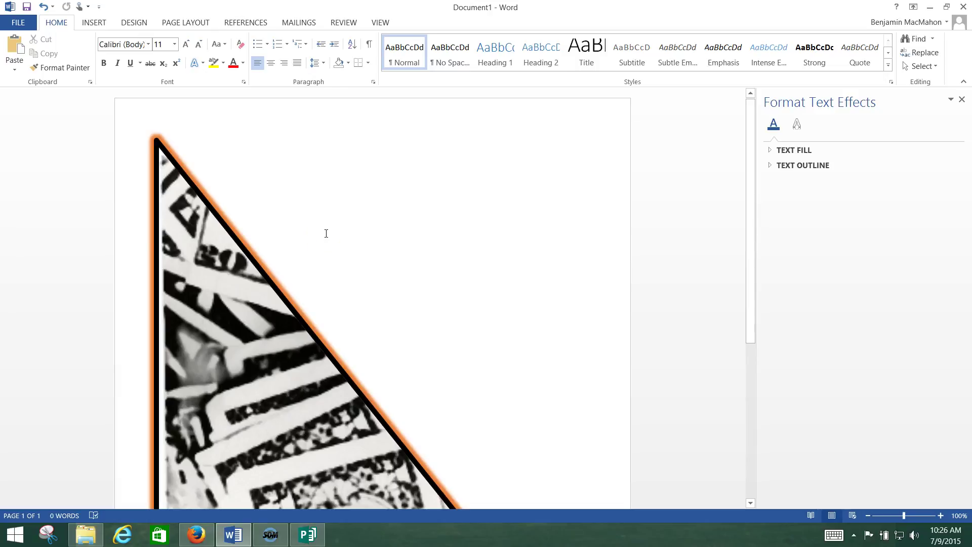
{"action": "scroll", "coordinate": [326, 233], "scroll_direction": "down", "scroll_amount": 5}
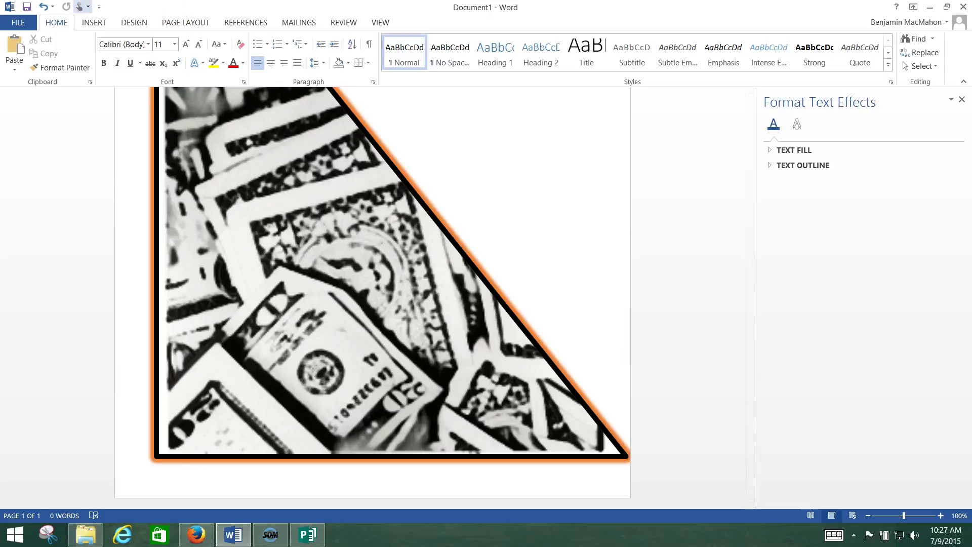
- Start Save As and browse to the Word Projects folder on FLASH GORDO (D:)
{"action": "left_click", "coordinate": [18, 23]}
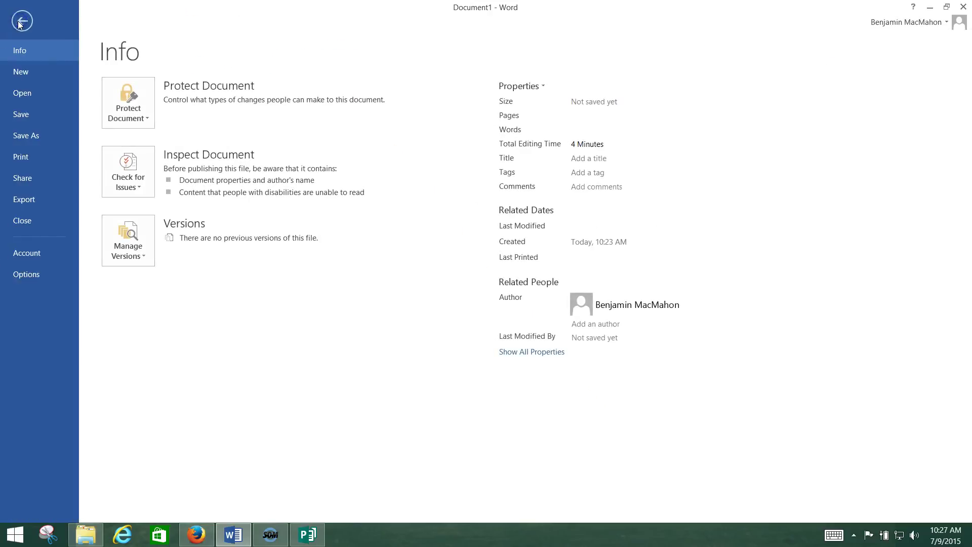
{"action": "left_click", "coordinate": [30, 136]}
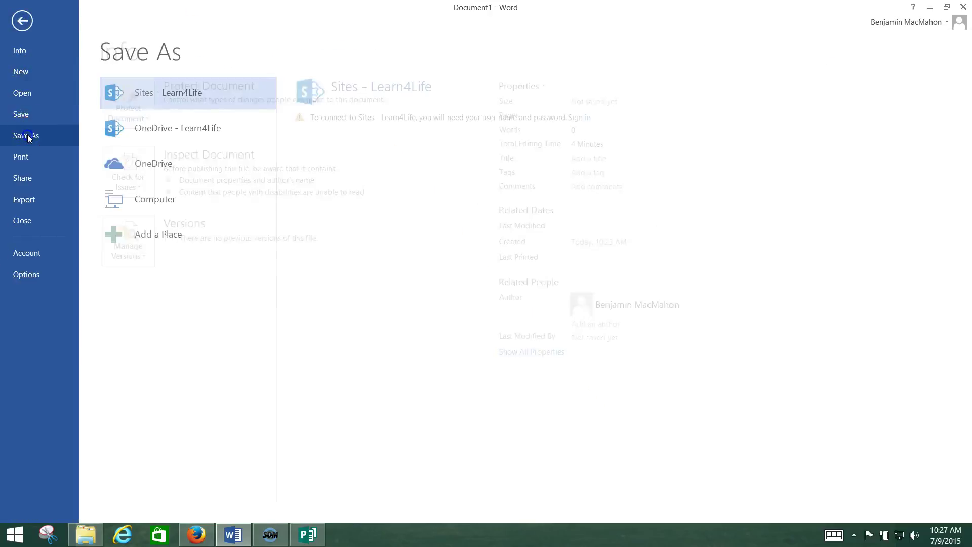
{"action": "left_click", "coordinate": [150, 198]}
{"action": "left_click", "coordinate": [339, 334]}
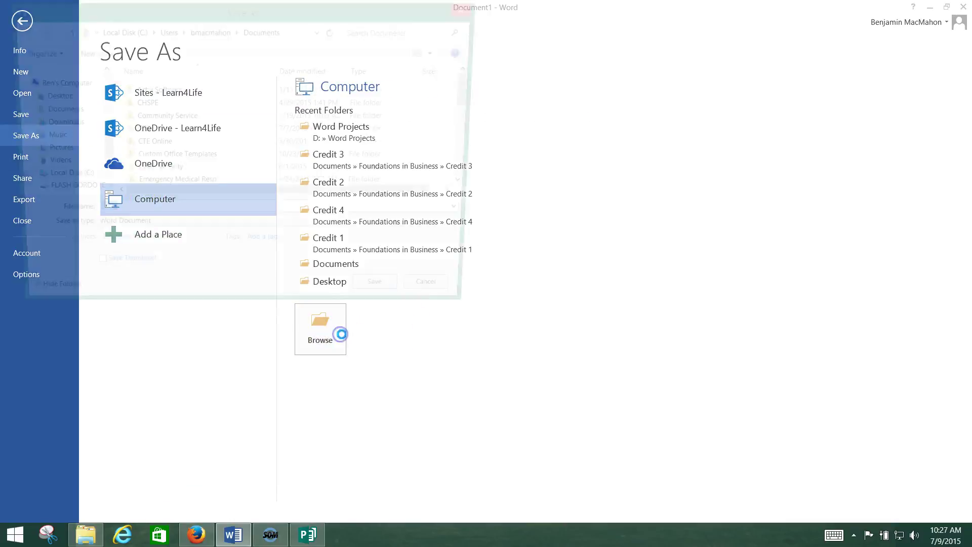
{"action": "left_click", "coordinate": [72, 191]}
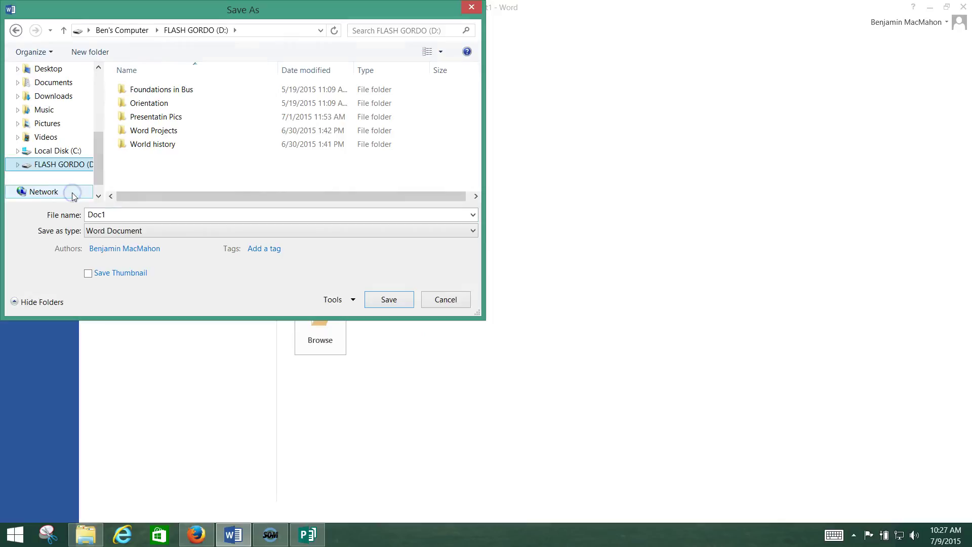
{"action": "left_click", "coordinate": [154, 131]}
{"action": "double_click", "coordinate": [155, 131]}
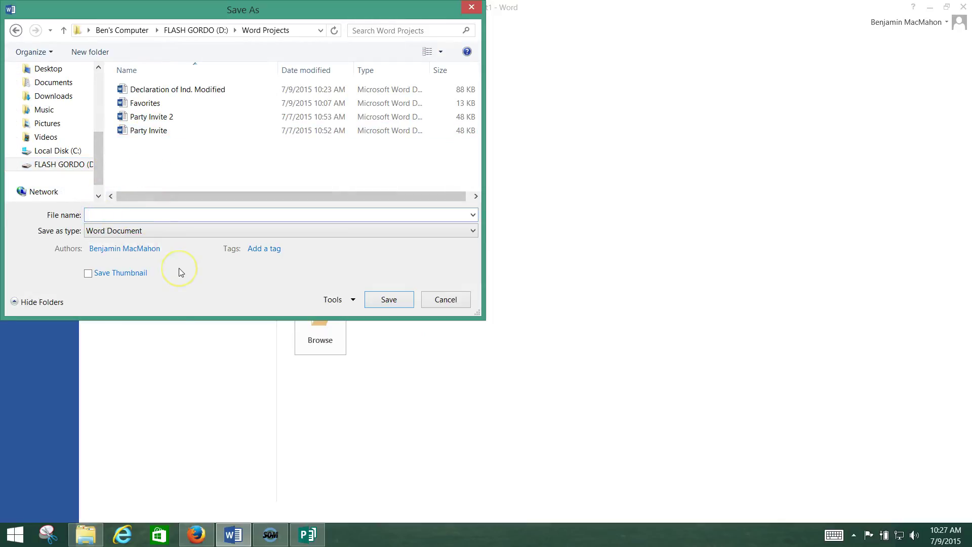
- Name the file 'Picture Modified' with a capital M and save it
{"action": "type", "text": "Picture modified"}
{"action": "left_click", "coordinate": [116, 214]}
{"action": "key", "text": "Delete"}
{"action": "type", "text": "Modified"}
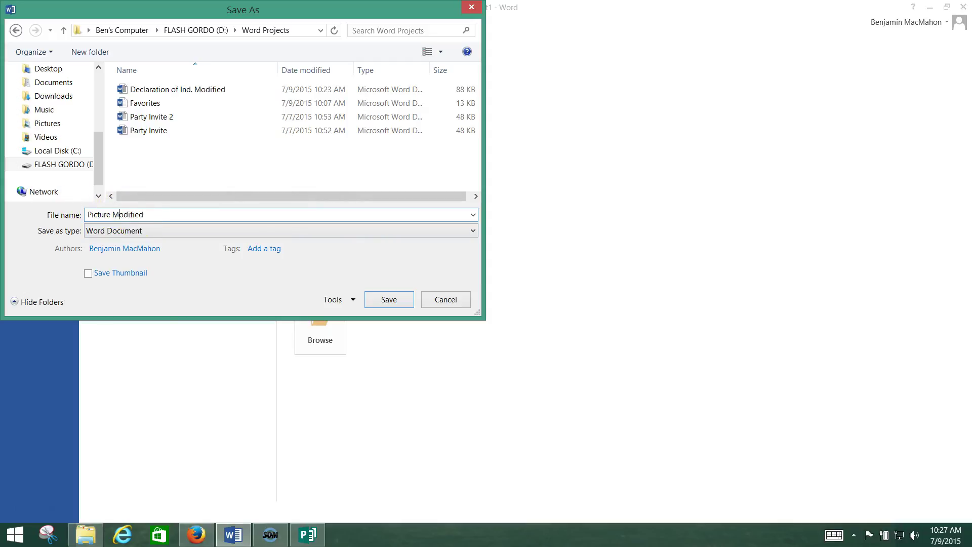
{"action": "left_click", "coordinate": [391, 303]}
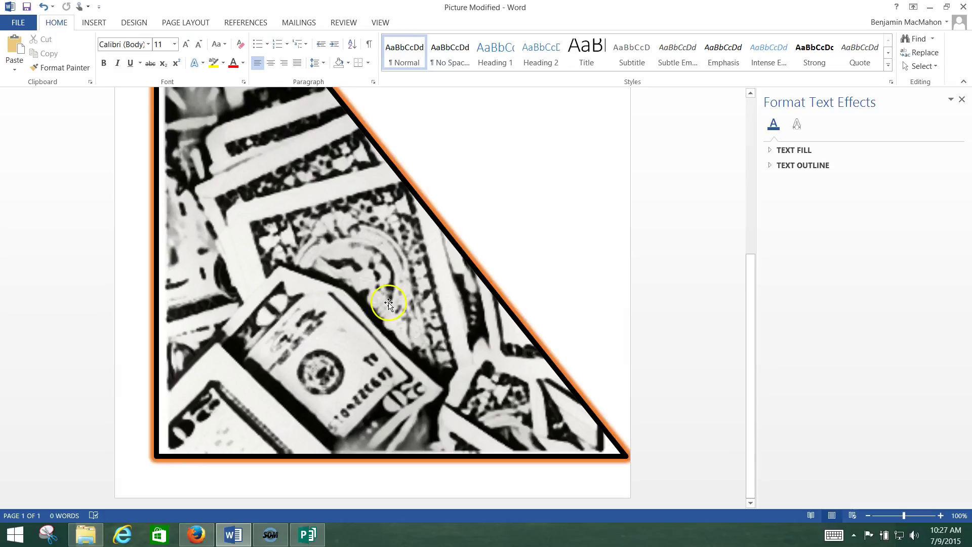